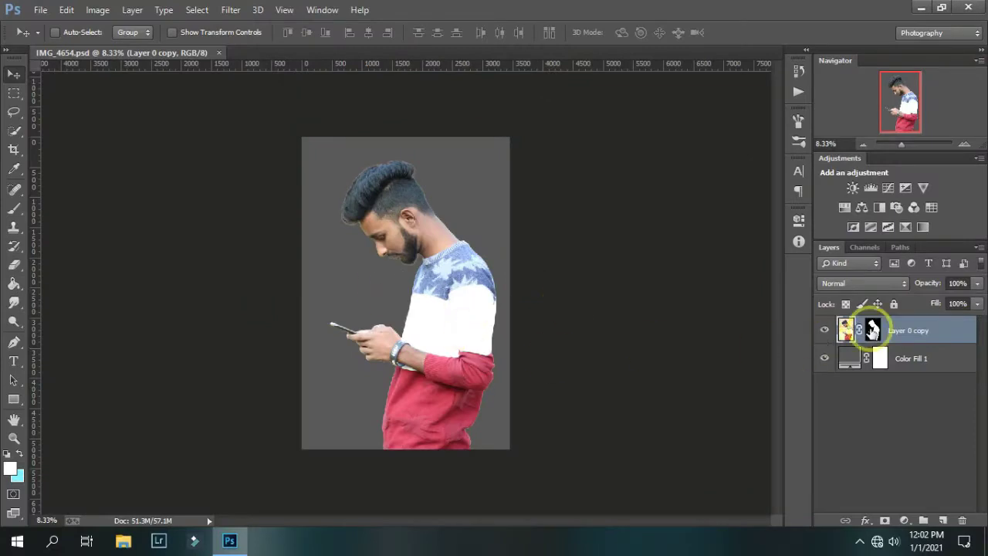
- Toggle the man's layer mask off and on to compare, then apply it permanently
right_click(872, 330)
click(856, 342)
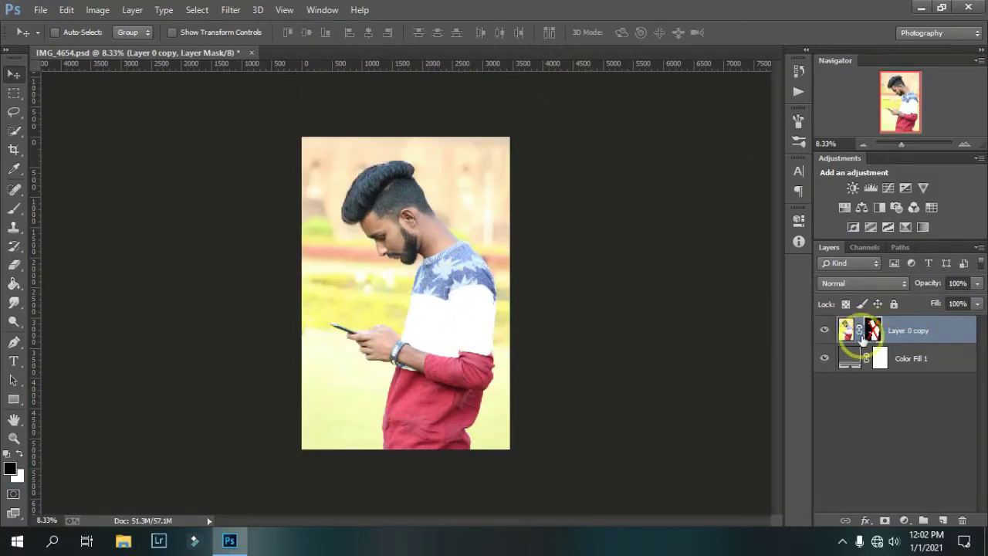
right_click(864, 336)
click(870, 342)
right_click(872, 330)
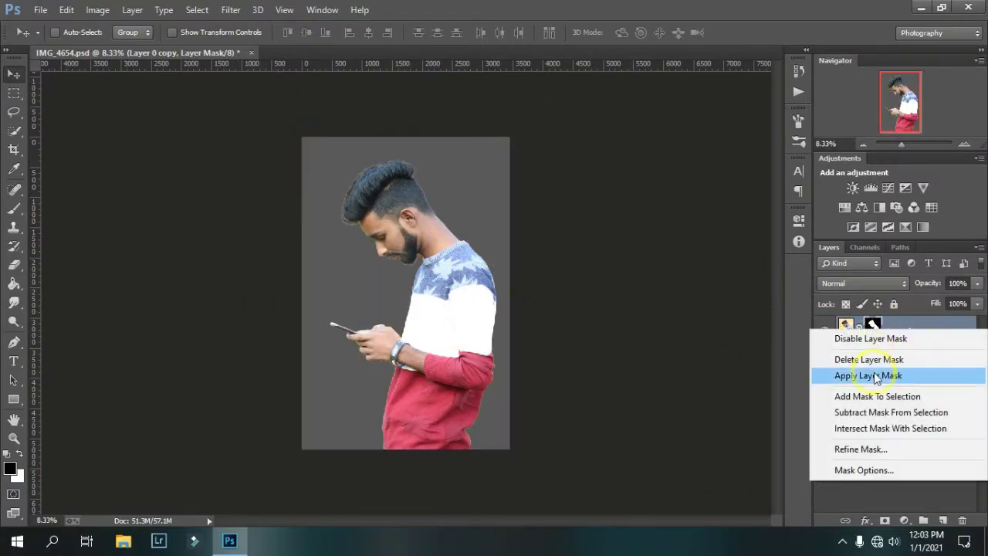
click(811, 375)
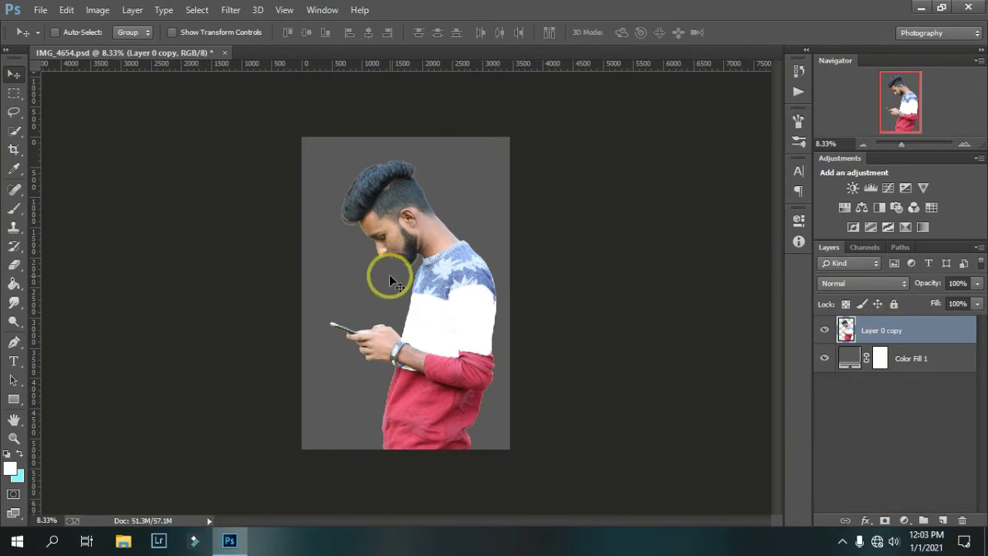
- Free-transform the man to 77.77% size and nudge him slightly right
key(ctrl+t)
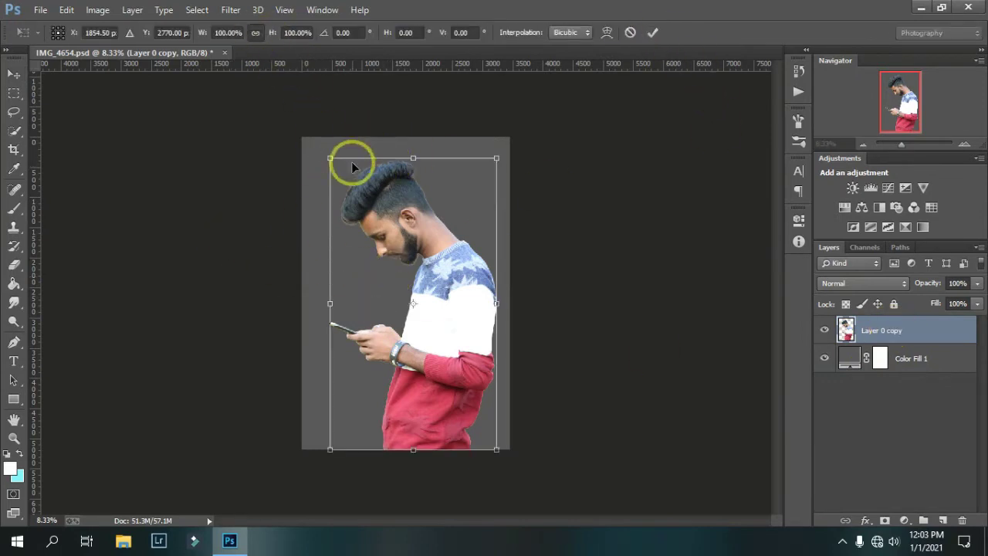
drag(496, 157, 460, 223)
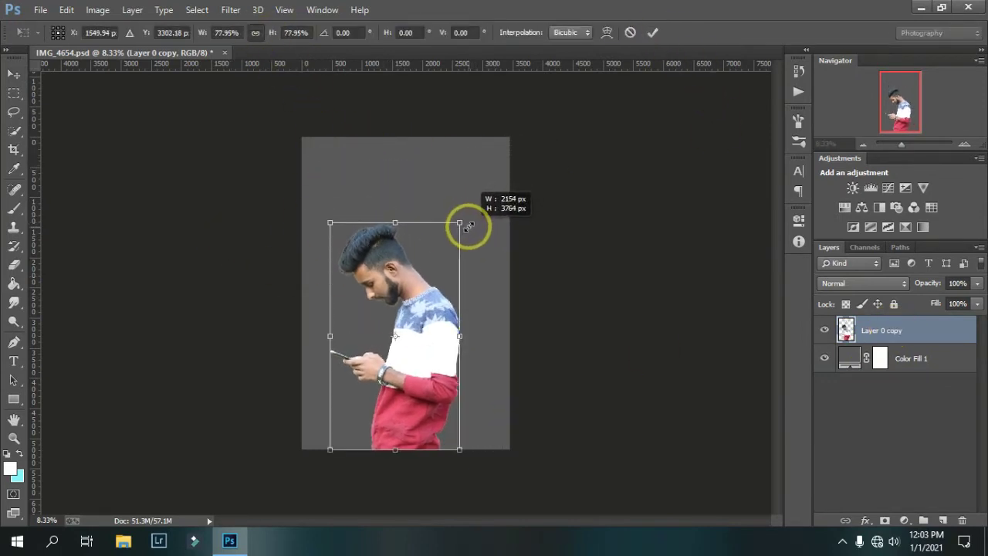
drag(432, 310, 442, 307)
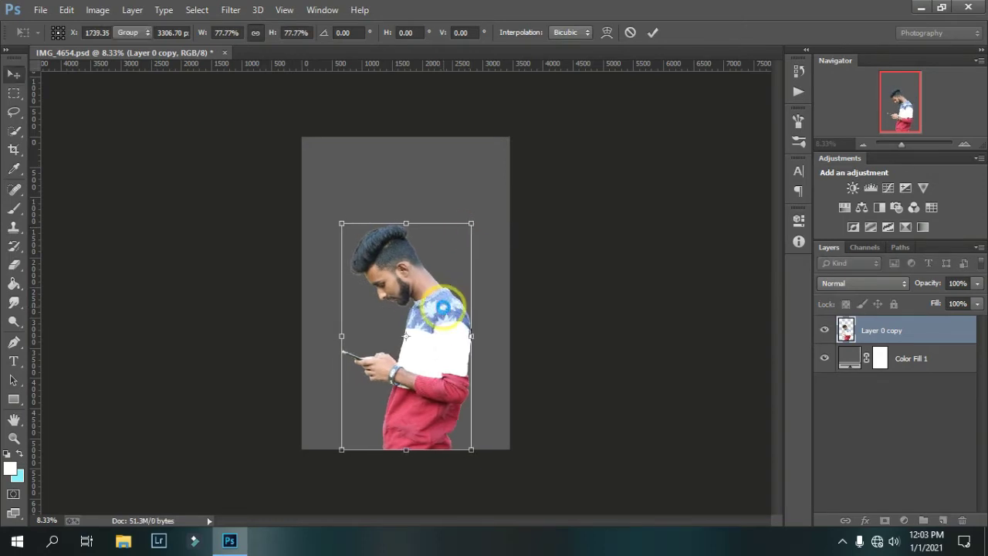
double_click(453, 319)
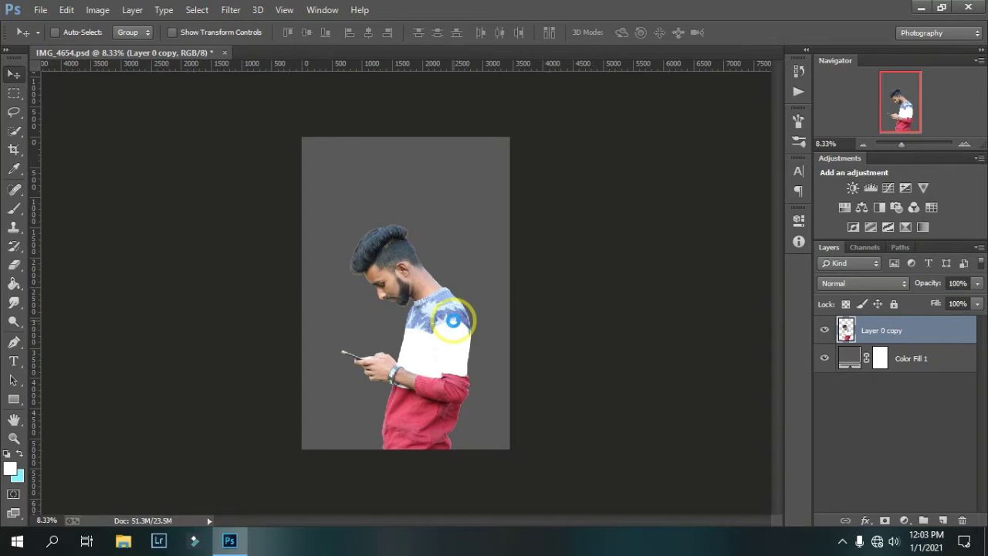
key(ctrl+shift+a)
- In Camera Raw, set Exposure -0.30, Shadows +23 and Clarity +8
click(685, 468)
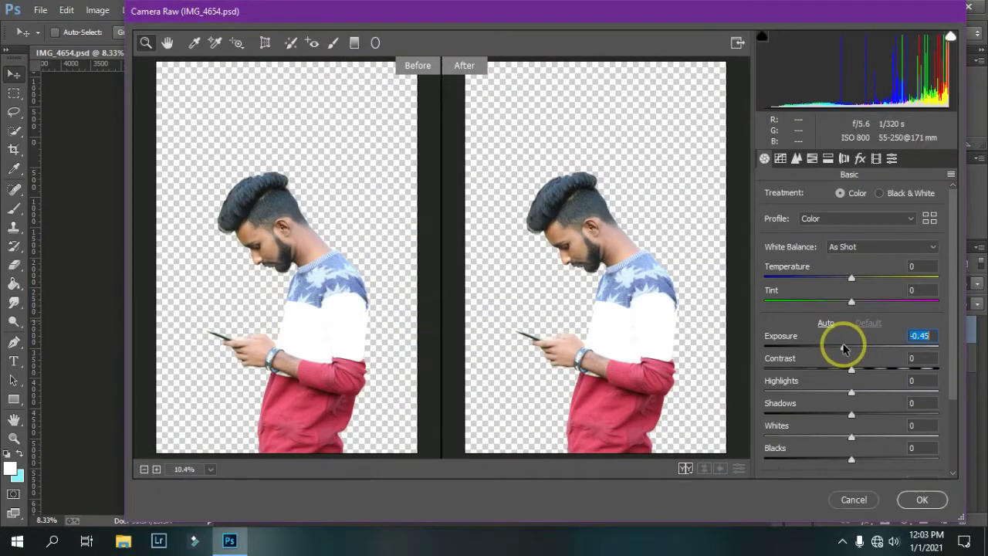
drag(847, 349, 856, 370)
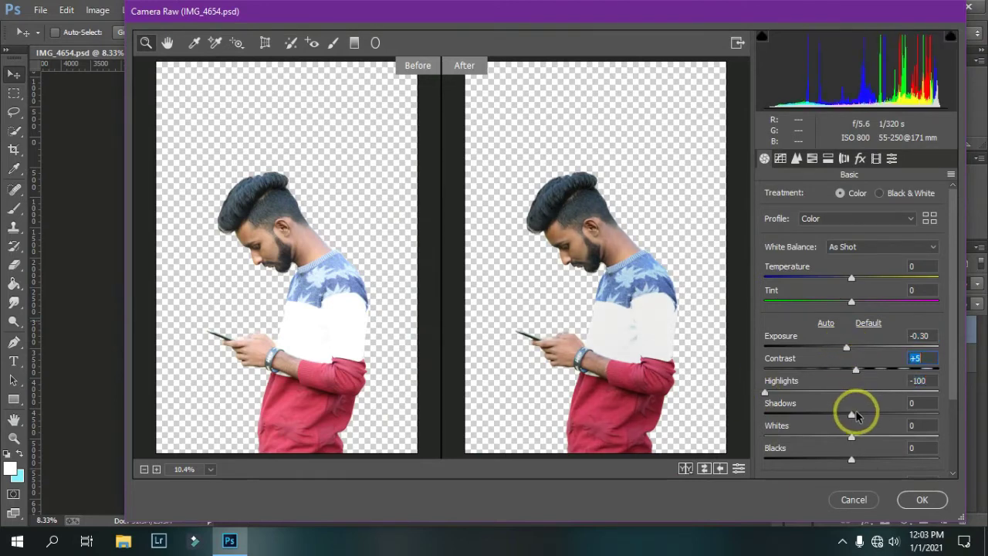
mouse_move(856, 414)
mouse_down()
mouse_move(872, 417)
mouse_move(830, 460)
mouse_move(841, 444)
mouse_up()
scroll(856, 407, down, 3)
scroll(859, 398, down, 1)
click(857, 394)
- Set HSL saturation to Greens -100 and Yellows -60, then apply Camera Raw
click(812, 157)
mouse_move(855, 313)
mouse_down()
mouse_move(772, 314)
mouse_move(803, 292)
mouse_up()
click(809, 289)
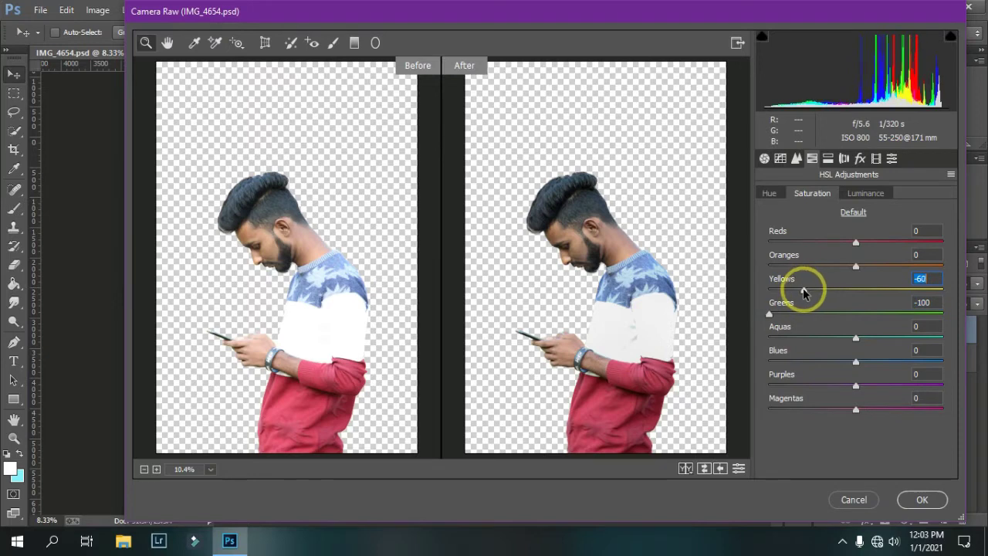
click(920, 500)
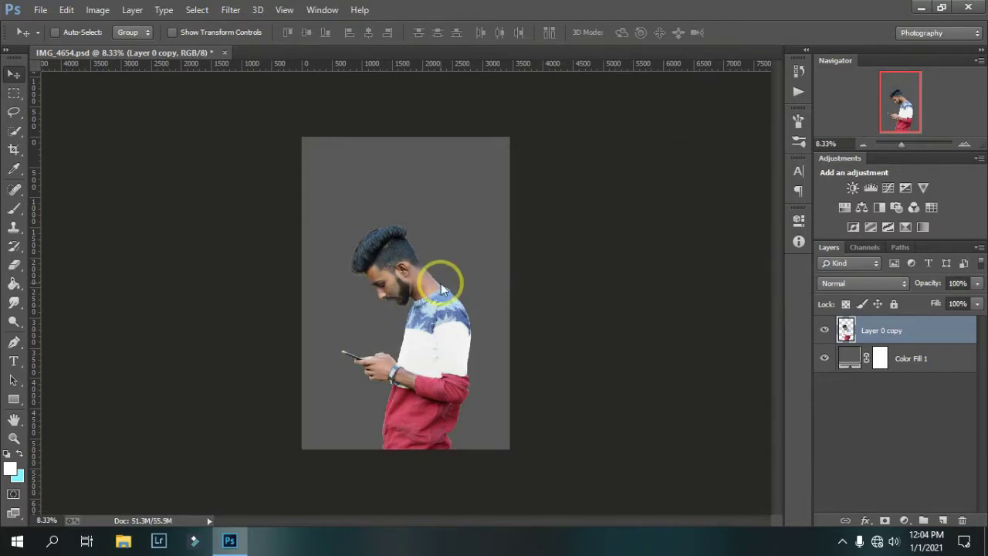
- Open DL Creative (1) and DL Creative (4) and dock both as tabs
key(ctrl+o)
click(354, 156)
ctrl+click(169, 139)
click(888, 407)
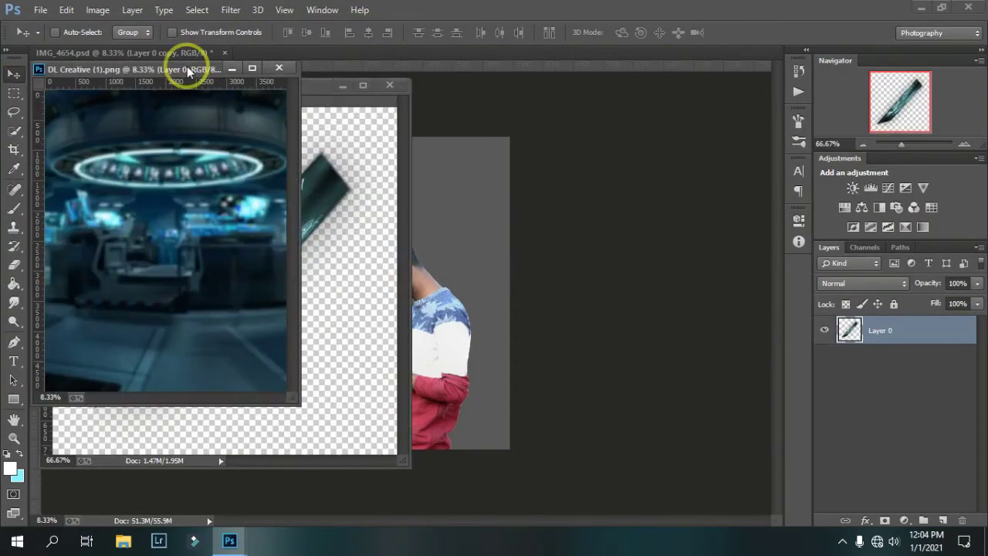
drag(185, 69, 286, 46)
mouse_move(237, 85)
mouse_down()
mouse_move(455, 68)
mouse_move(464, 54)
mouse_up()
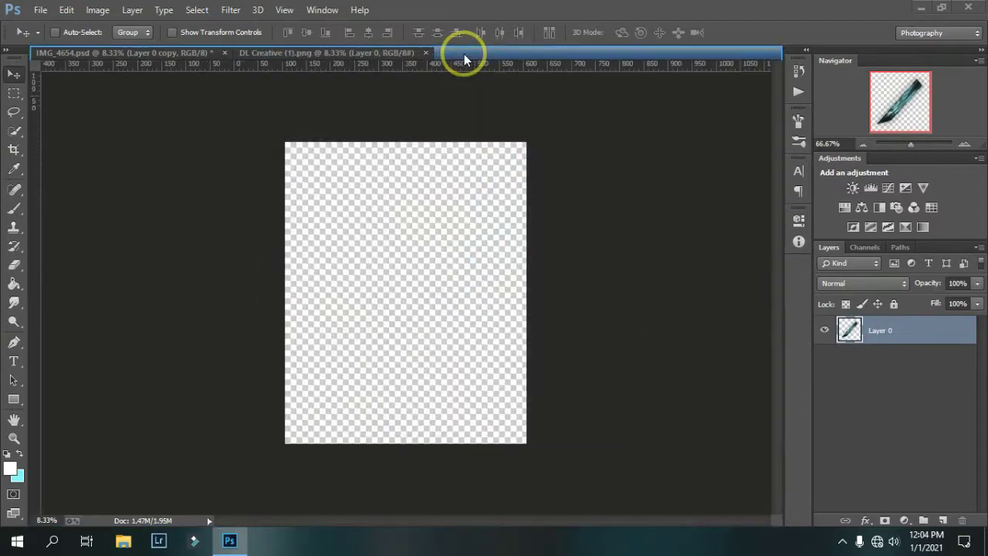
click(315, 53)
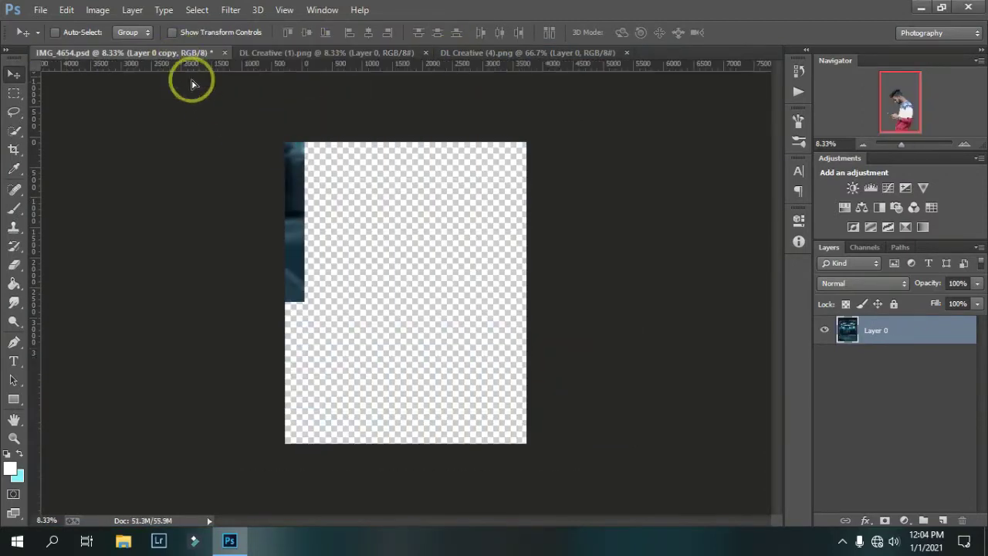
- Bring the sci-fi interior into the man's document at 109%, placed beneath the man
drag(177, 60, 379, 214)
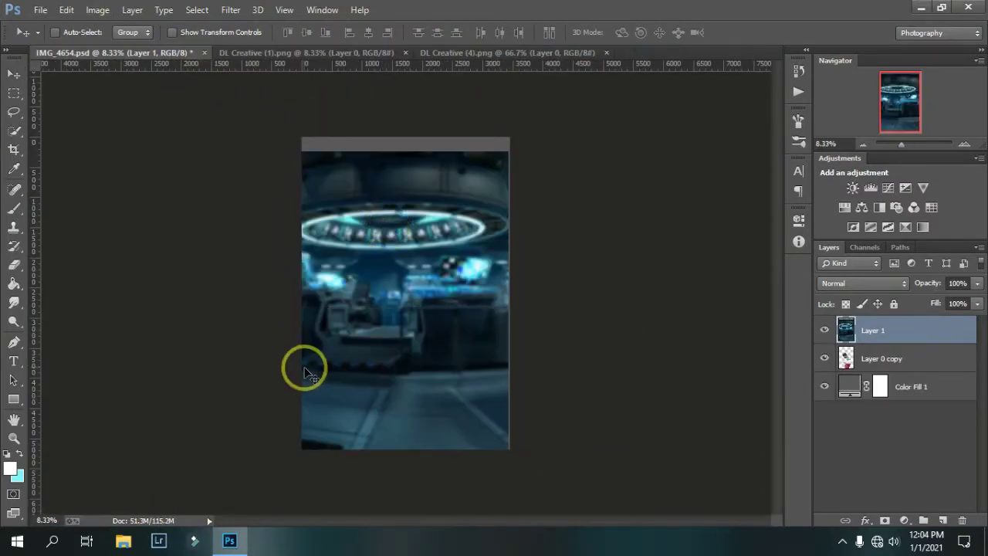
key(ctrl+t)
drag(404, 355, 420, 353)
drag(273, 35, 282, 33)
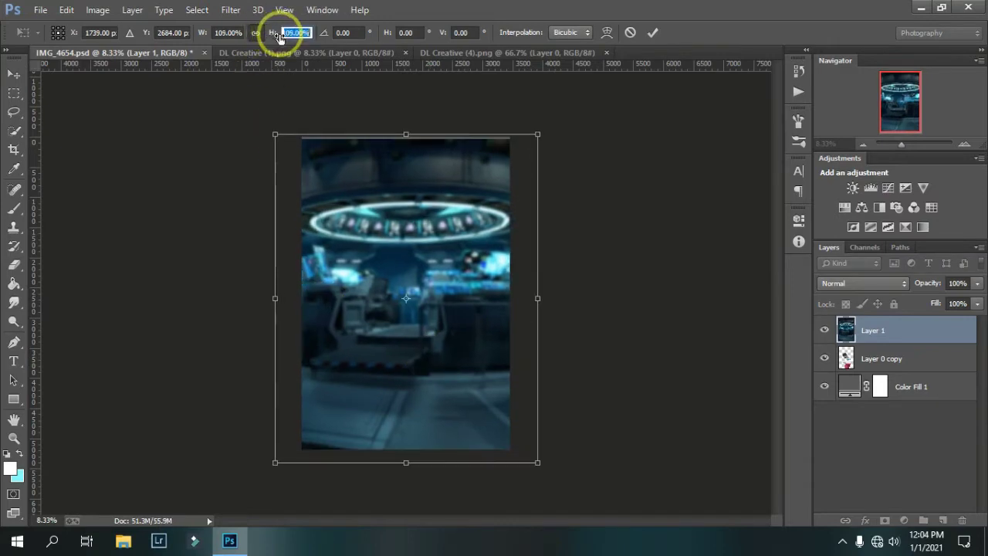
double_click(490, 458)
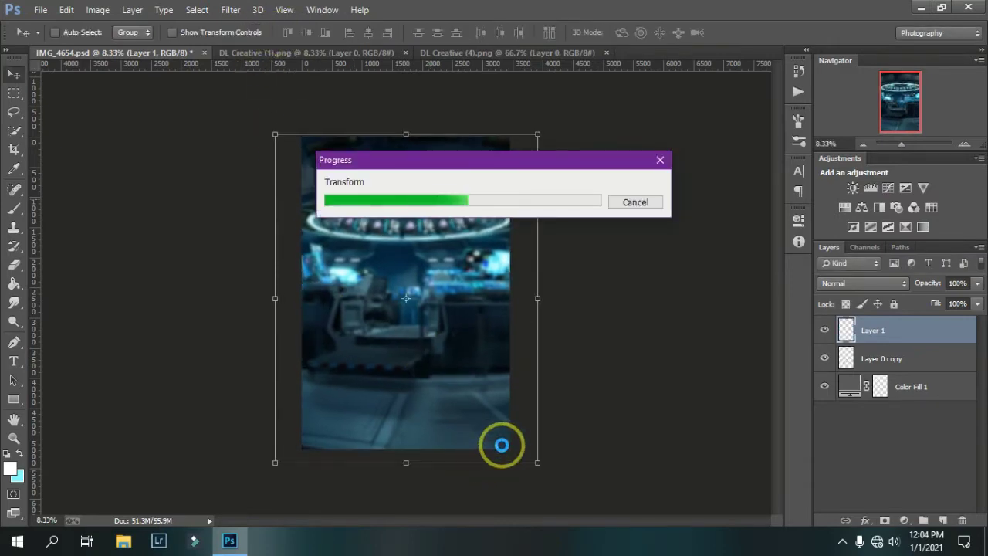
drag(926, 333, 927, 369)
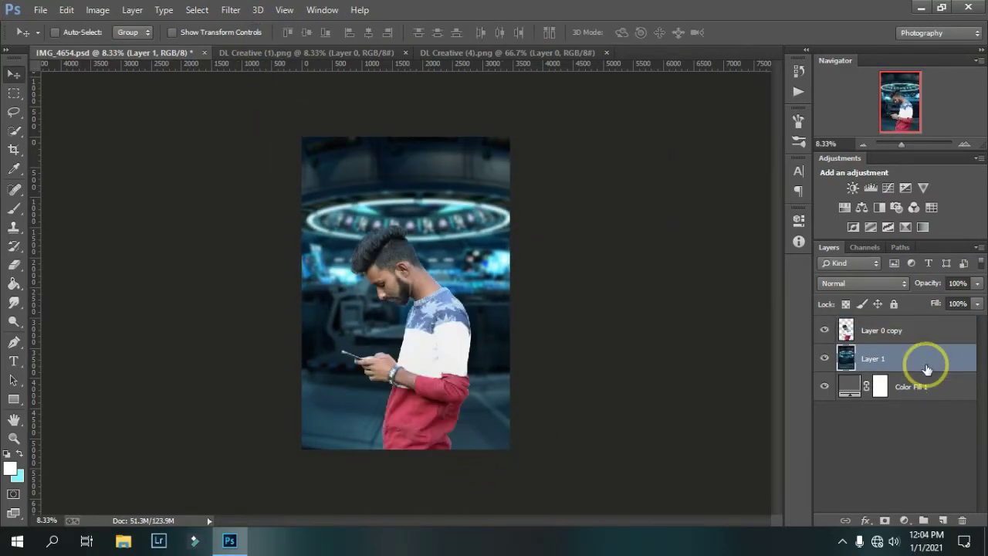
- Move the man 96 px right and close the DL Creative (1) image
ctrl+click(423, 375)
drag(426, 372, 433, 378)
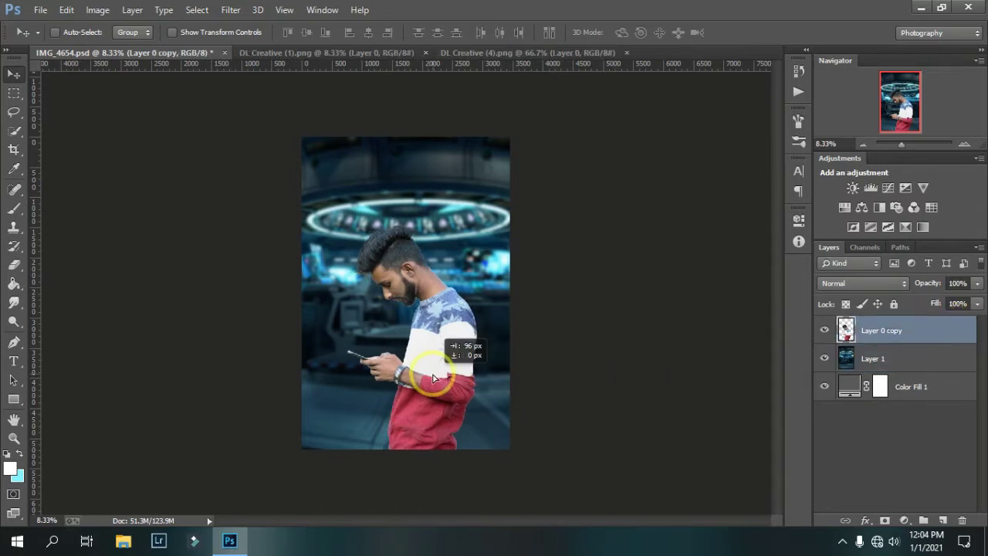
click(324, 52)
click(419, 53)
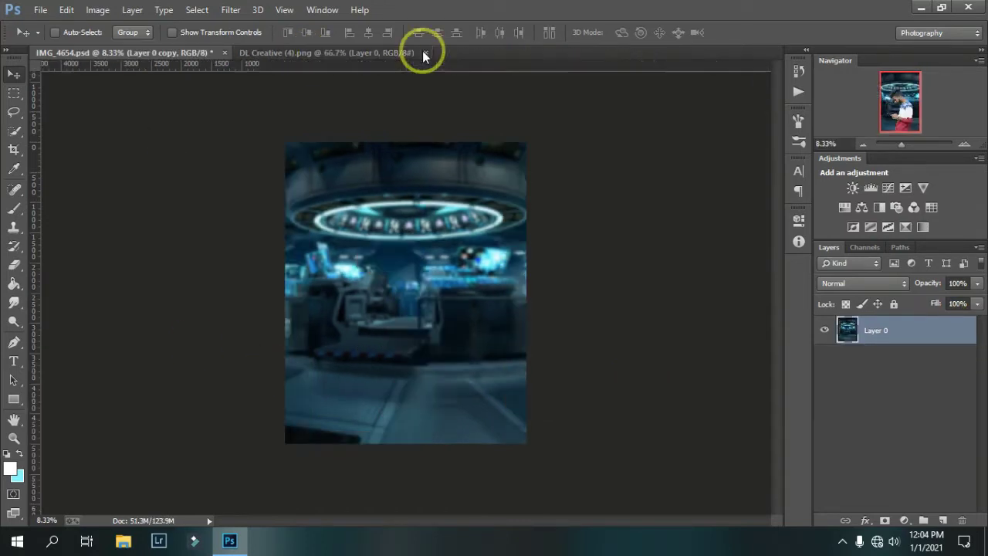
key(ctrl+Tab)
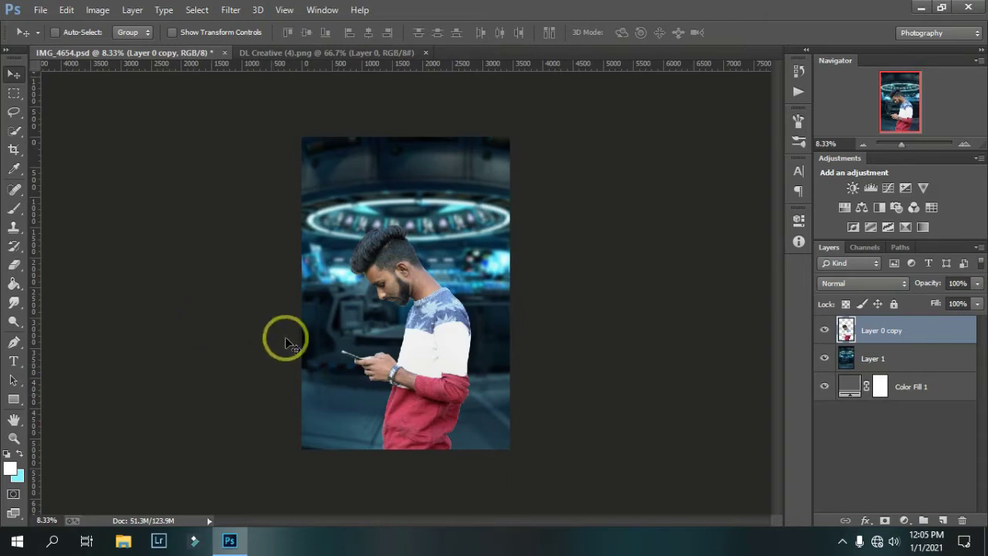
- Add a new Overlay layer filled with neutral grey, clipped to the man
click(132, 9)
mouse_move(139, 27)
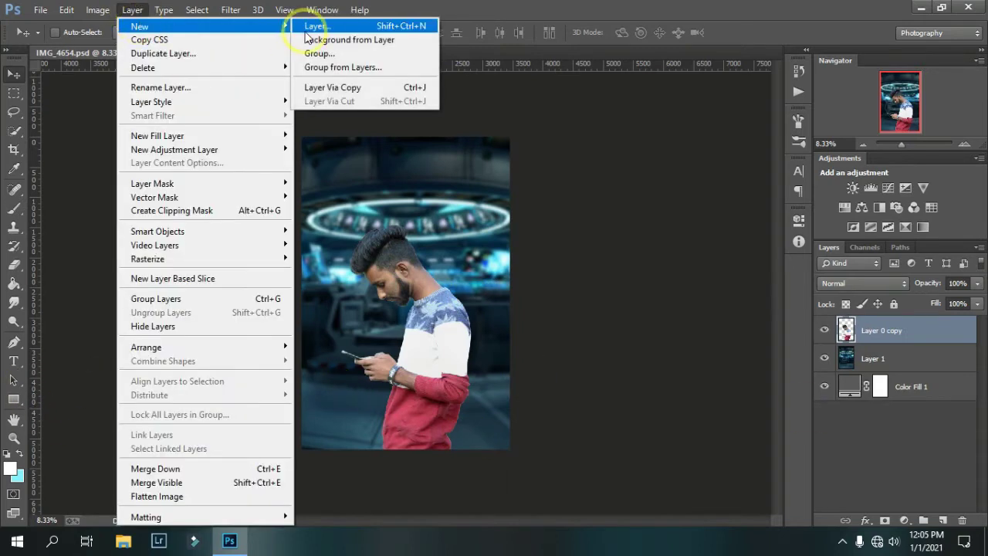
click(444, 27)
click(455, 202)
click(428, 328)
click(432, 223)
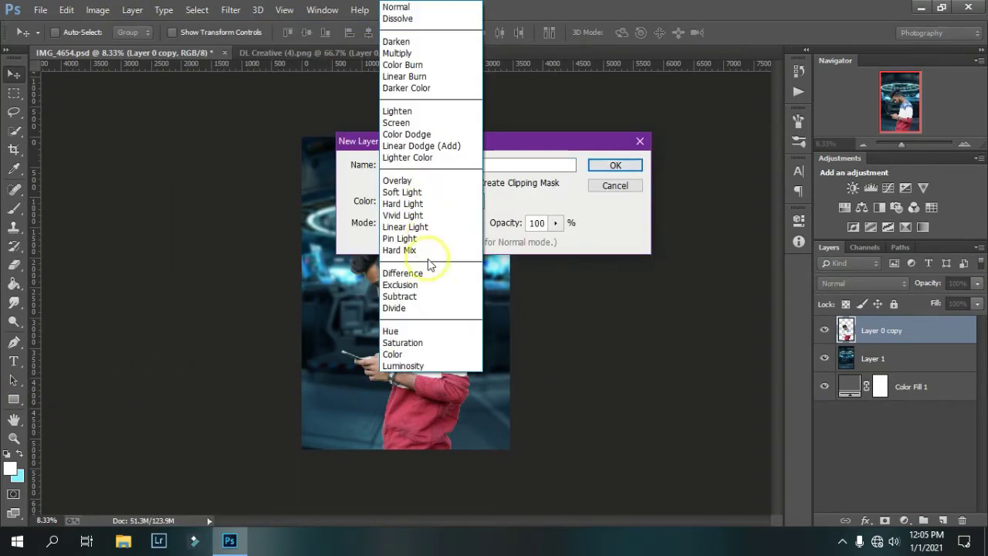
click(409, 190)
click(624, 169)
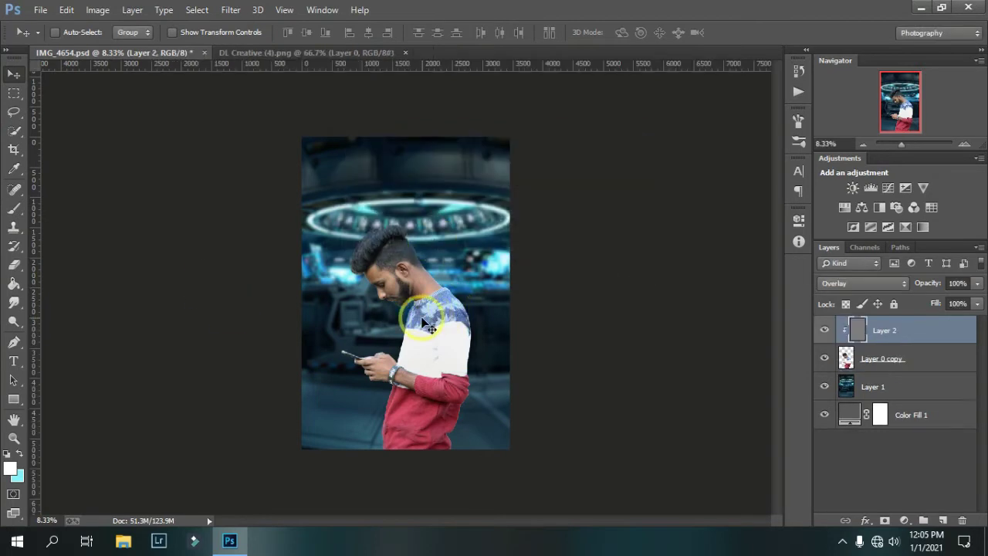
- Burn the top of the hair, beard, neck, sweater and red sleeve darker
key(ctrl+plus)
key(ctrl+plus)
click(14, 322)
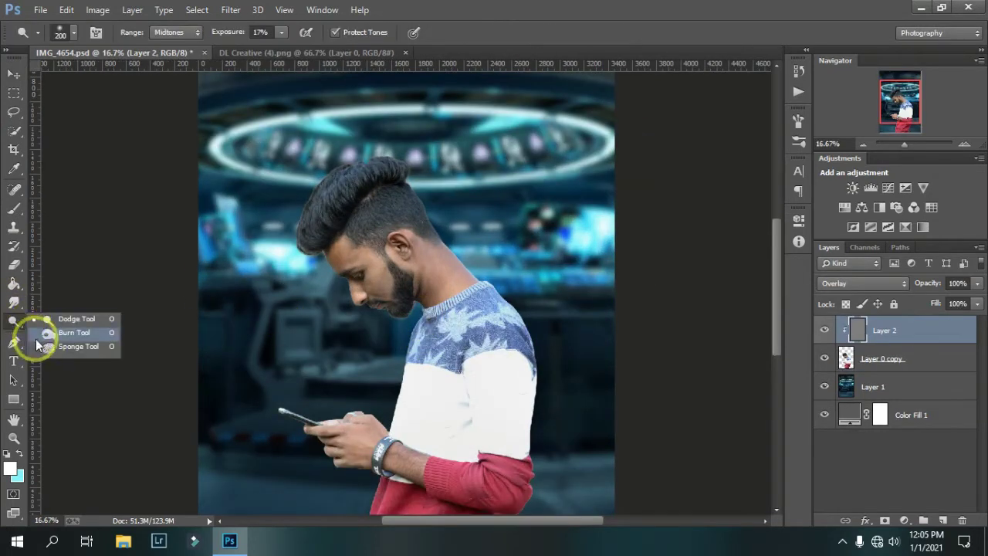
click(69, 320)
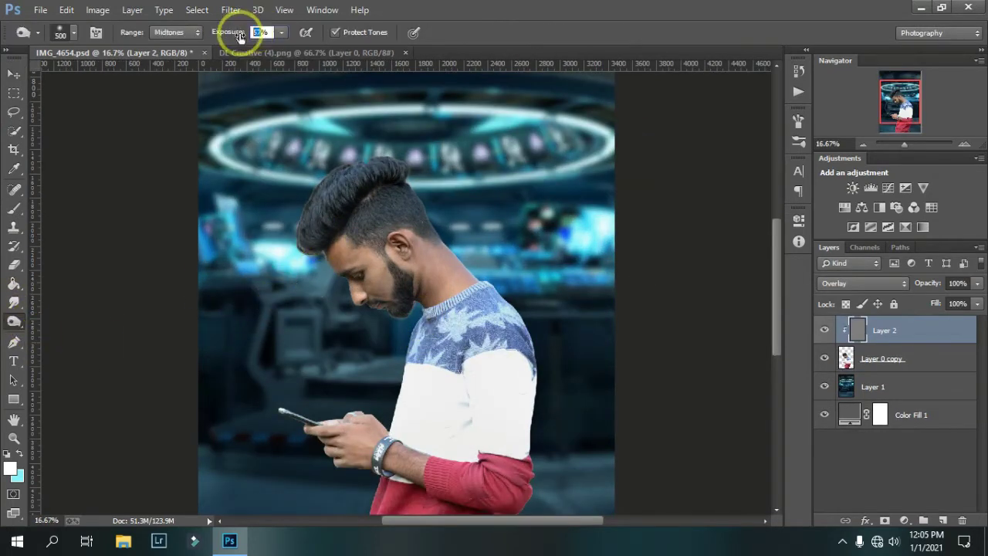
mouse_move(312, 235)
mouse_down()
mouse_move(379, 183)
mouse_move(404, 216)
mouse_up()
mouse_move(403, 304)
mouse_down()
mouse_move(444, 339)
mouse_move(453, 391)
mouse_up()
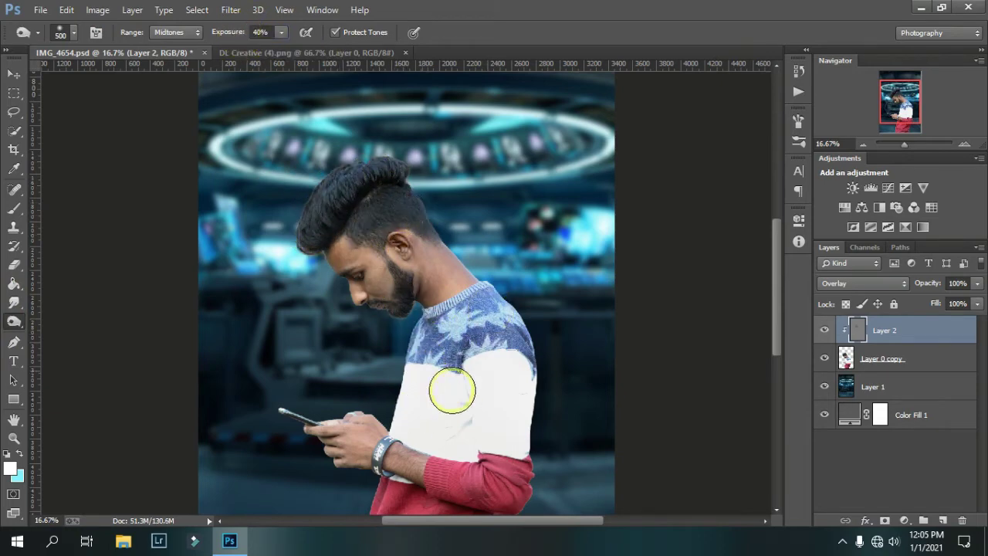
scroll(459, 371, down, 5)
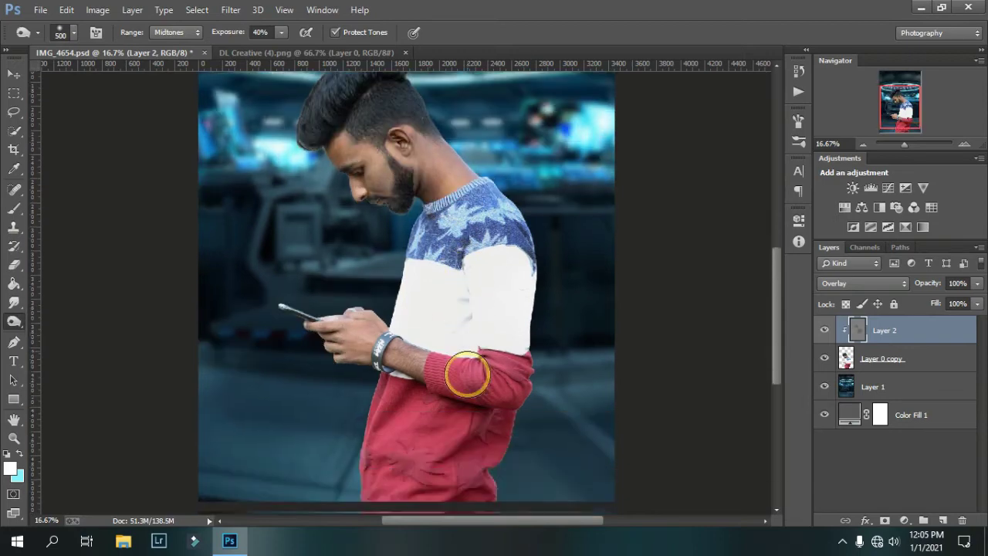
mouse_move(457, 366)
mouse_down()
mouse_move(461, 474)
mouse_move(397, 455)
mouse_move(446, 454)
mouse_up()
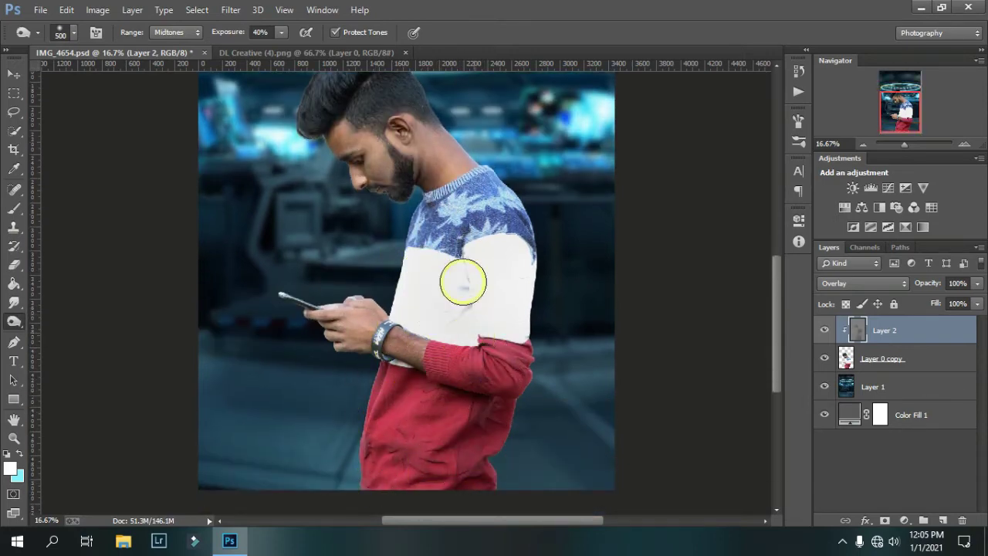
scroll(402, 336, up, 1)
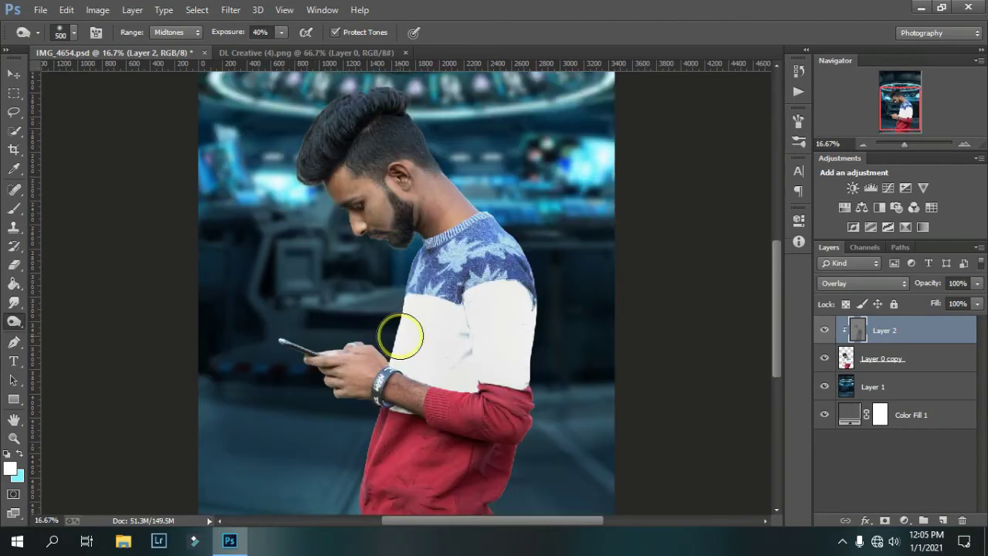
click(12, 78)
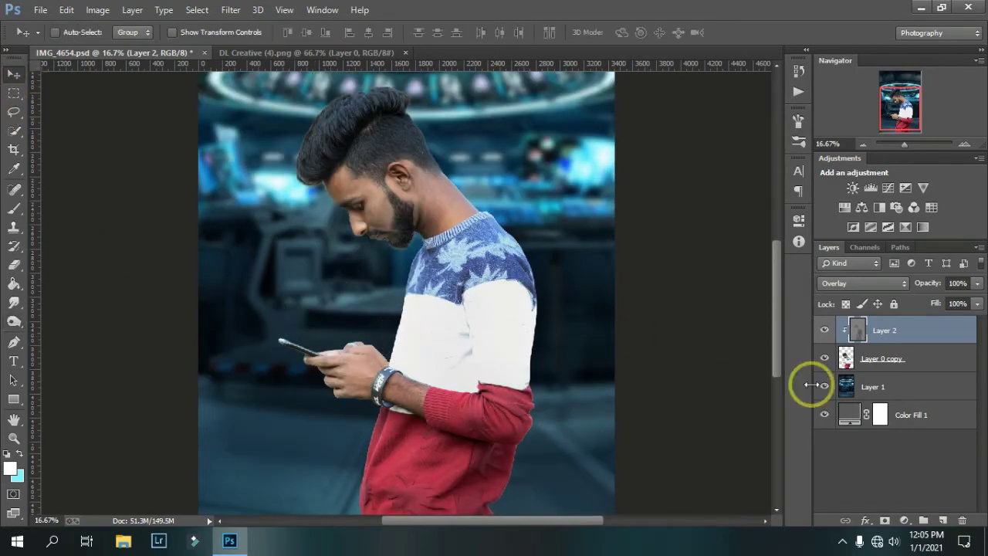
click(900, 393)
- Add Layer 3 above Layer 1 and set up a soft 800 px brush
click(942, 520)
click(916, 356)
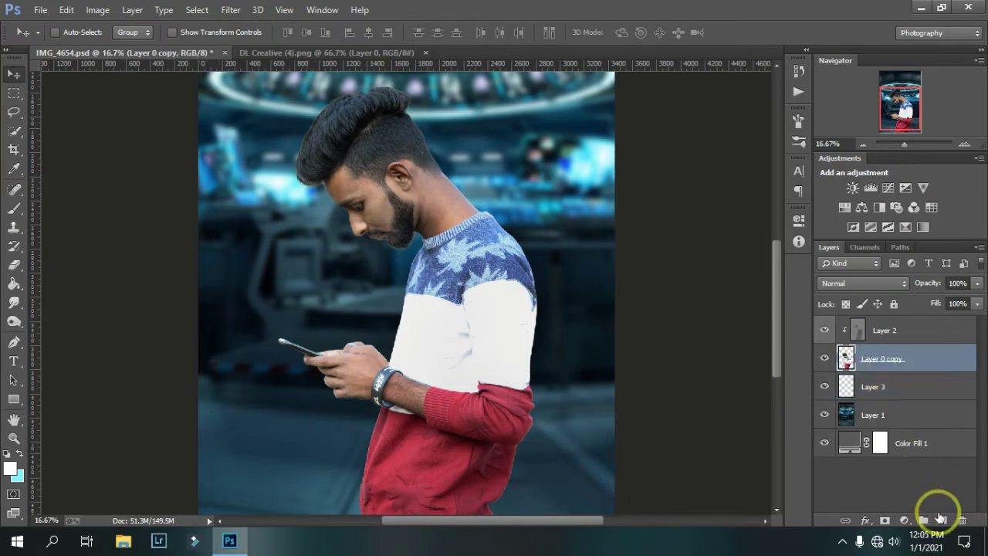
click(924, 392)
key(b)
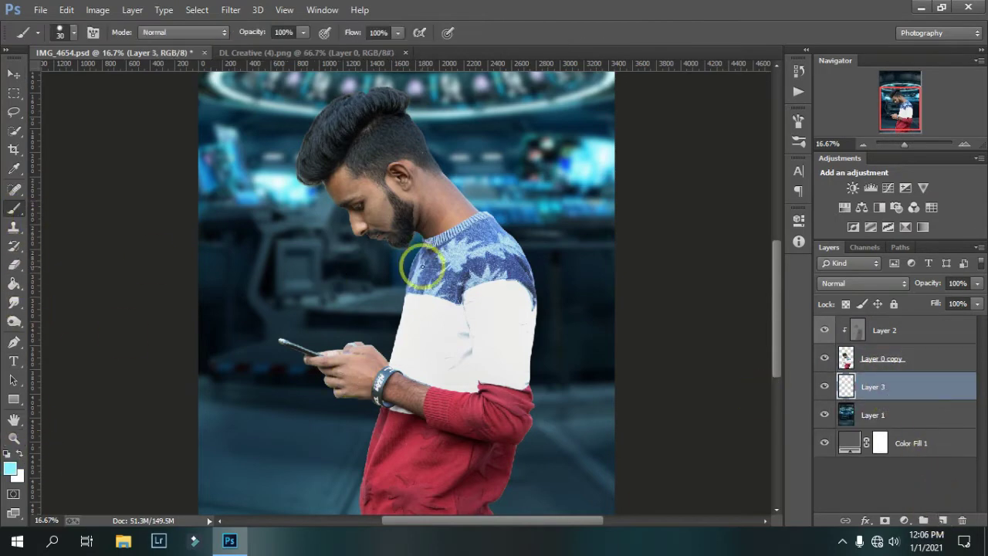
right_click(408, 216)
drag(470, 250, 479, 244)
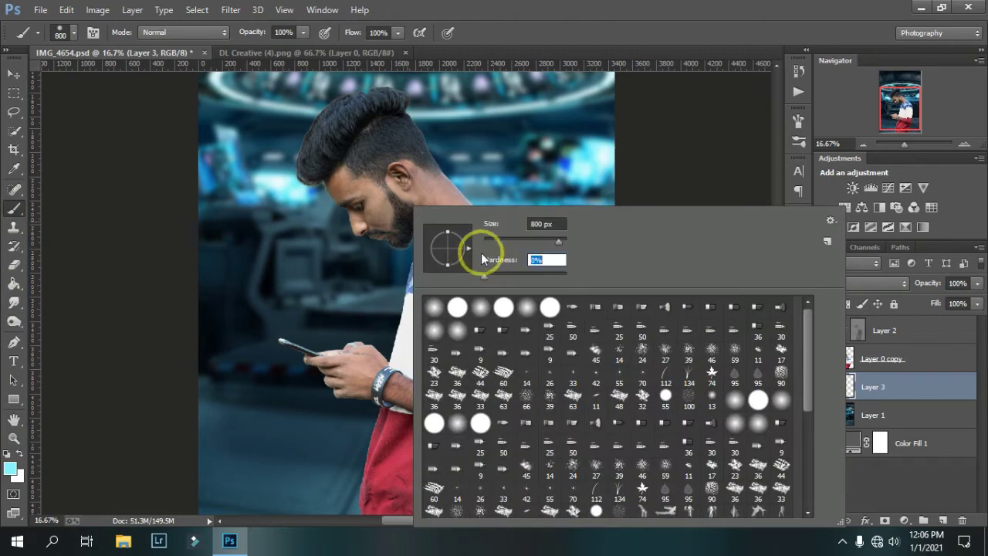
key(Return)
click(592, 152)
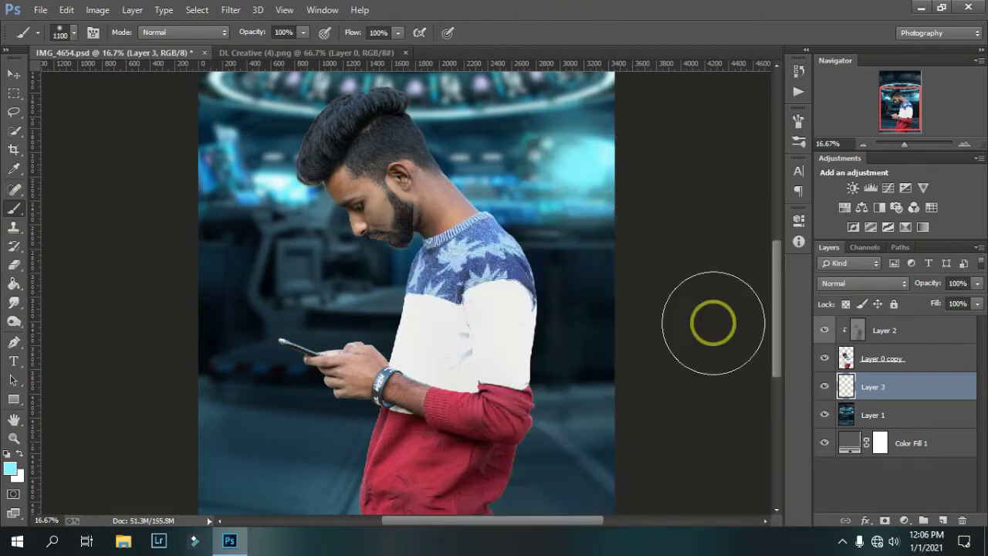
- Paint a light-blue glow left of the head, set Layer 3 to Screen, add another layer
click(271, 187)
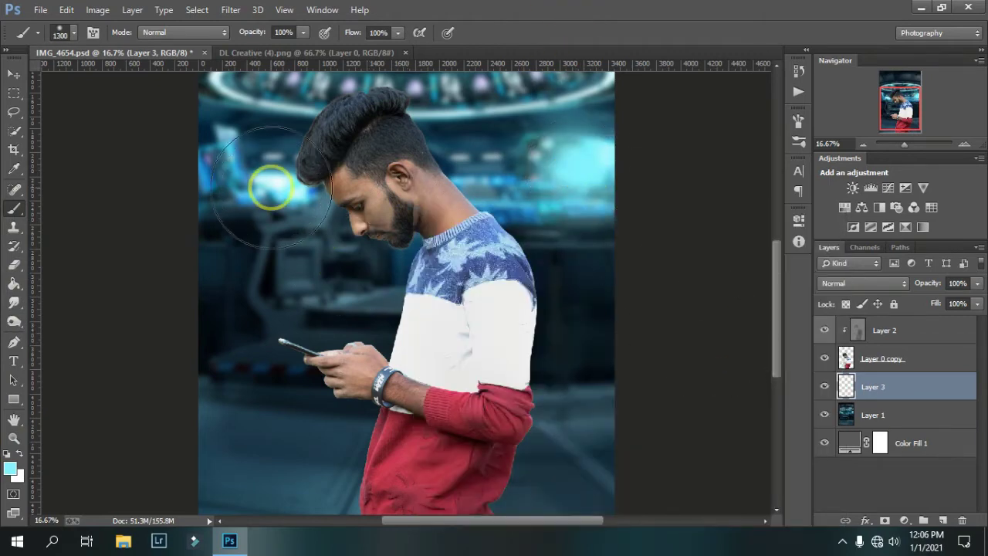
click(276, 185)
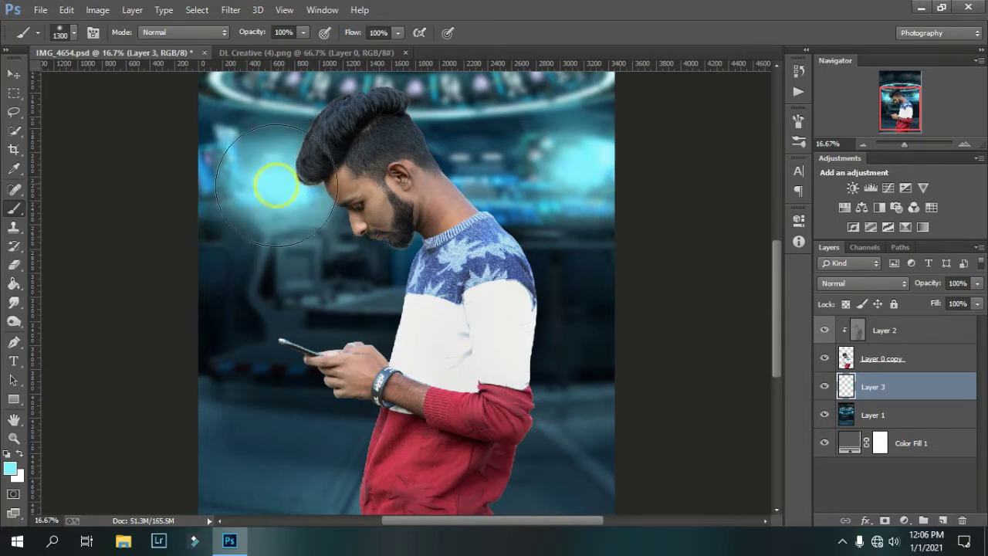
click(860, 283)
click(843, 124)
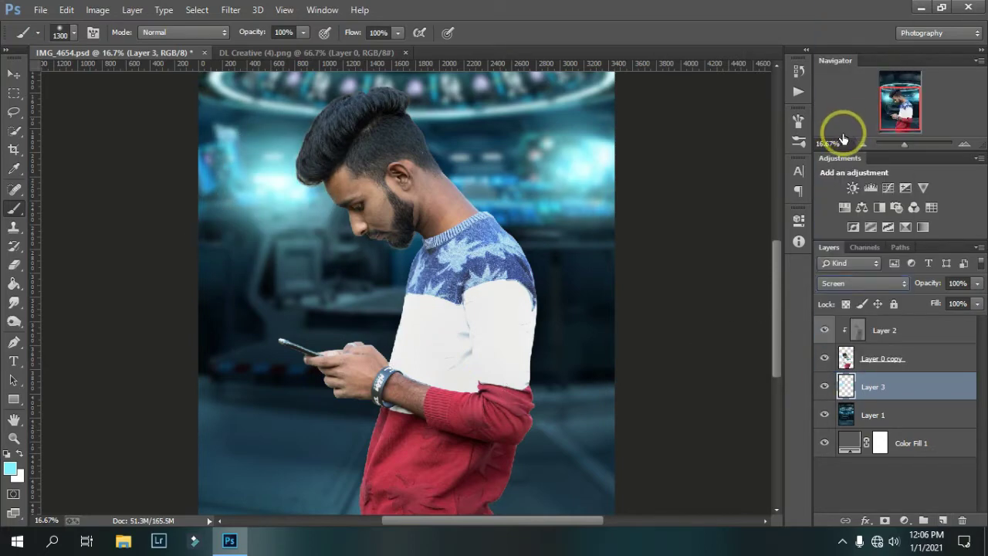
click(943, 517)
click(861, 284)
- Set Layer 4 to Screen, paint a glow over the ceiling halo, and stretch it wider
click(842, 117)
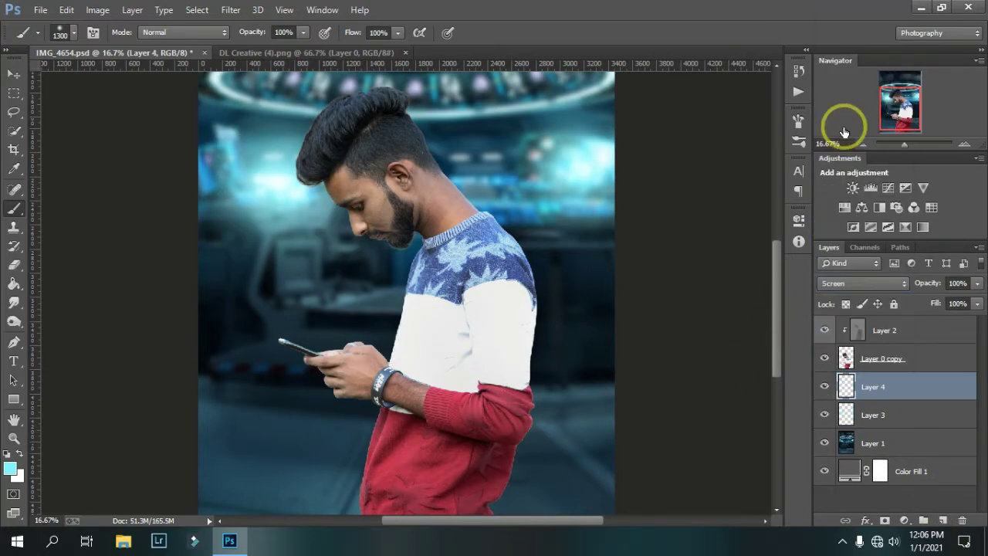
drag(776, 301, 776, 253)
click(404, 217)
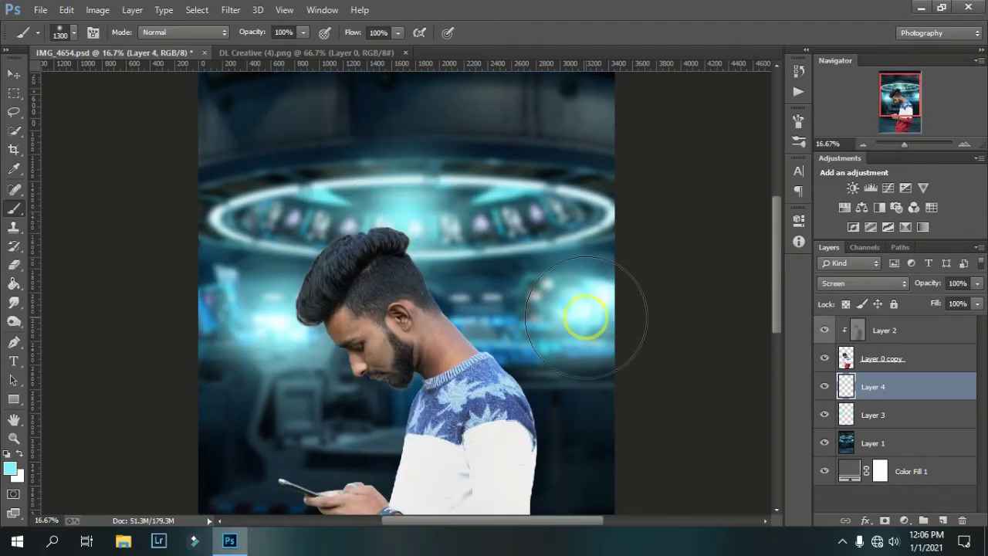
key(ctrl+t)
drag(531, 219, 768, 230)
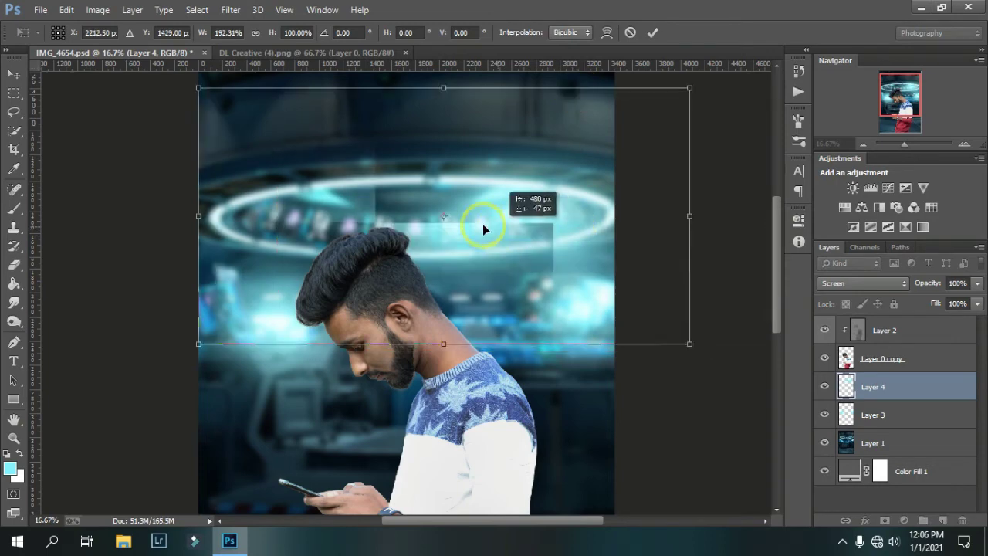
drag(484, 224, 487, 224)
mouse_move(677, 217)
mouse_down()
mouse_move(777, 222)
mouse_move(702, 225)
mouse_up()
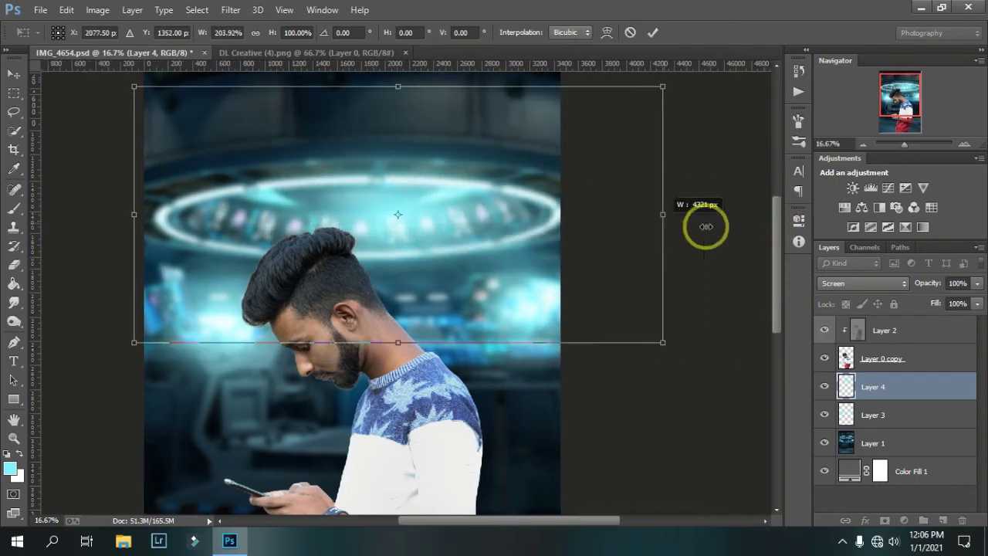
drag(500, 220, 454, 223)
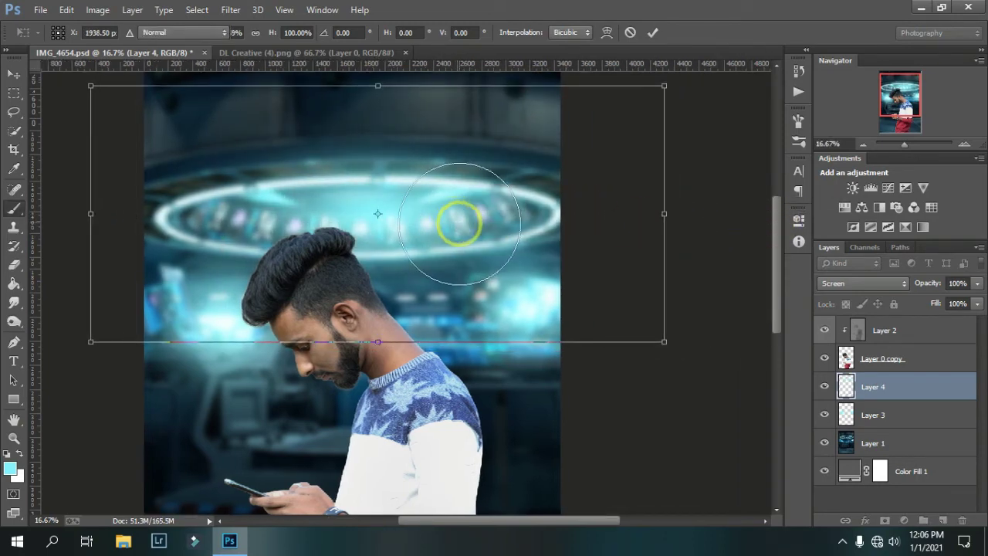
key(Return)
- Zoom in on the man's head with a 400 px brush and select Layer 0 copy
key(b)
key(ctrl+minus)
key(ctrl+minus)
key(ctrl+minus)
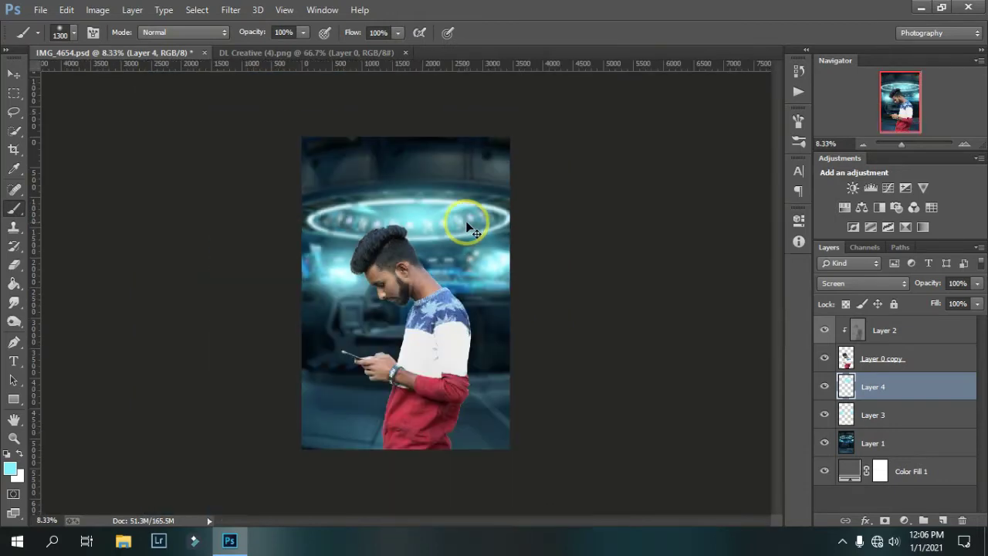
key(ctrl+plus)
key(ctrl+plus)
key(ctrl+plus)
key(ctrl+plus)
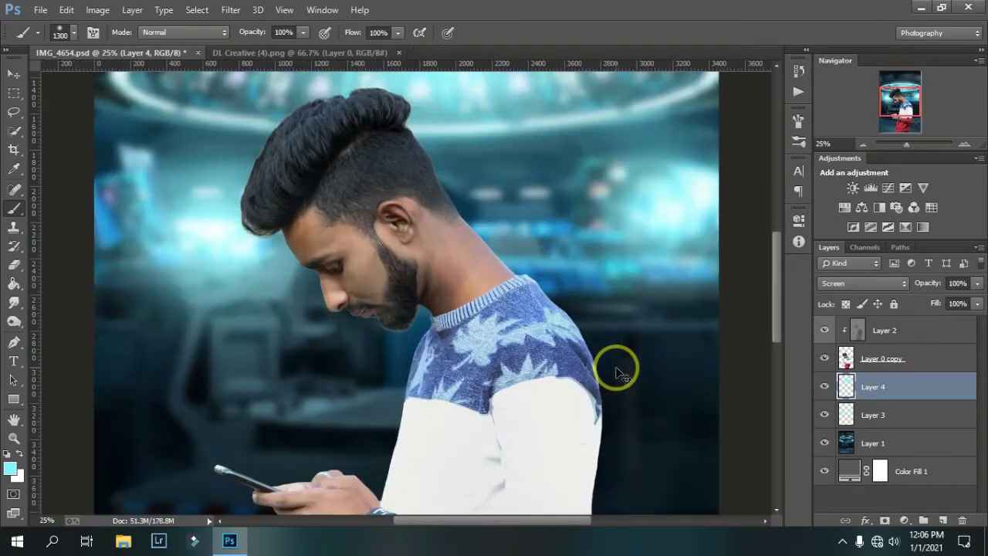
key(ctrl+plus)
key(bracketleft)
key(bracketleft)
key(bracketleft)
scroll(756, 331, up, 2)
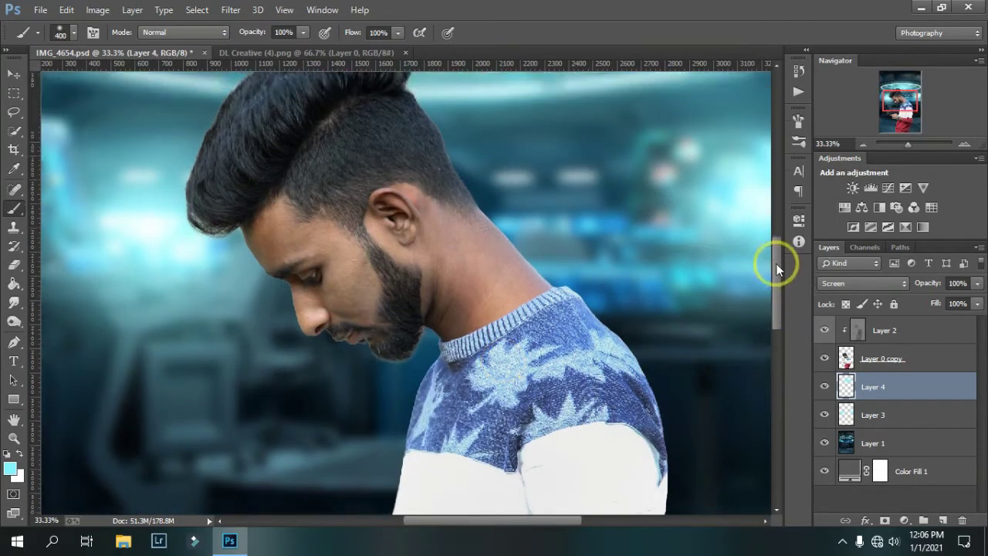
scroll(757, 332, up, 3)
click(873, 357)
- Add clipped Layer 5, select the man's outline, and tint the top of his hair light blue with a 600 px brush
click(942, 520)
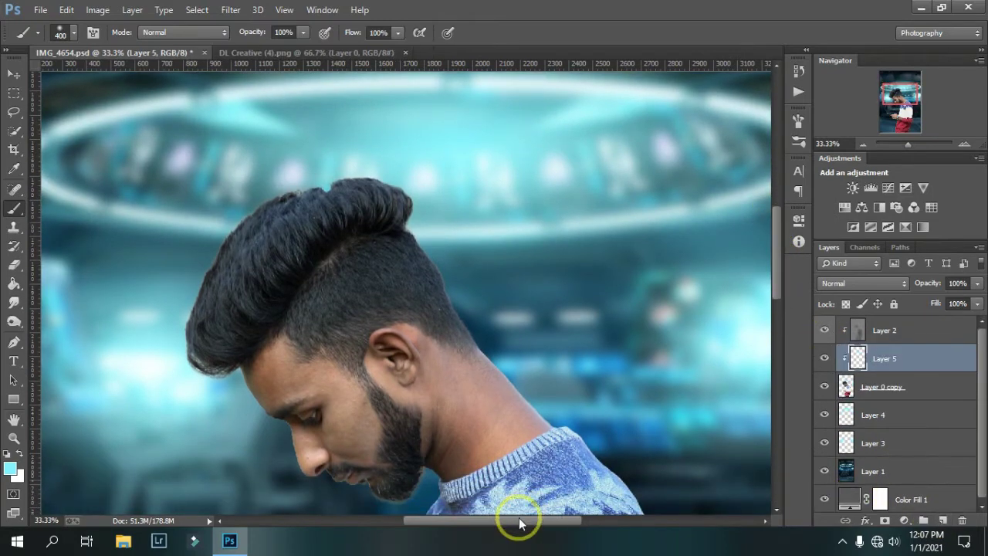
drag(518, 520, 477, 520)
ctrl+click(847, 388)
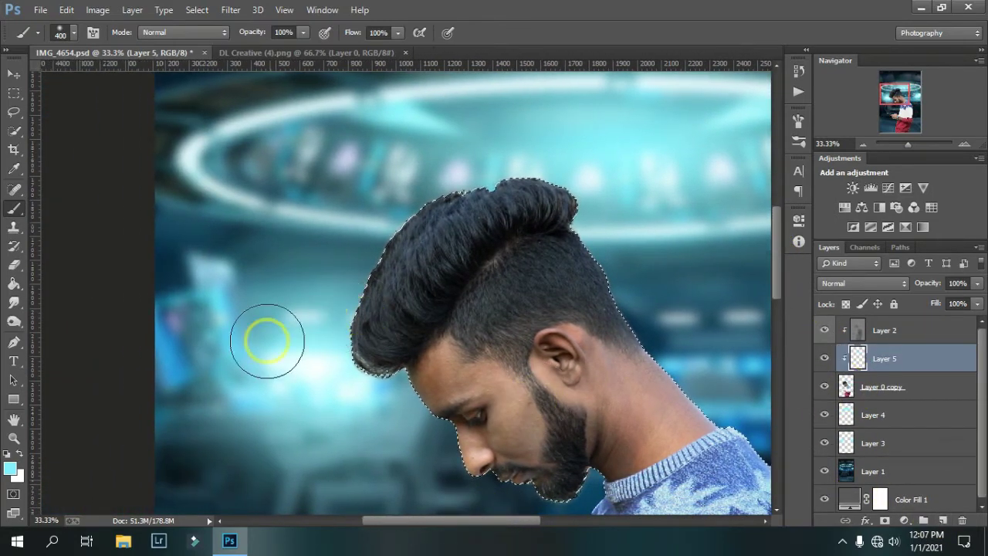
key(bracketright)
key(bracketright)
mouse_move(318, 201)
mouse_down()
mouse_move(456, 106)
mouse_move(609, 119)
mouse_move(667, 233)
mouse_move(651, 209)
mouse_move(738, 347)
mouse_move(732, 335)
mouse_up()
- With a smaller brush, paint cyan rim light along the forehead, nose, beard and sweater edges
scroll(468, 464, down, 5)
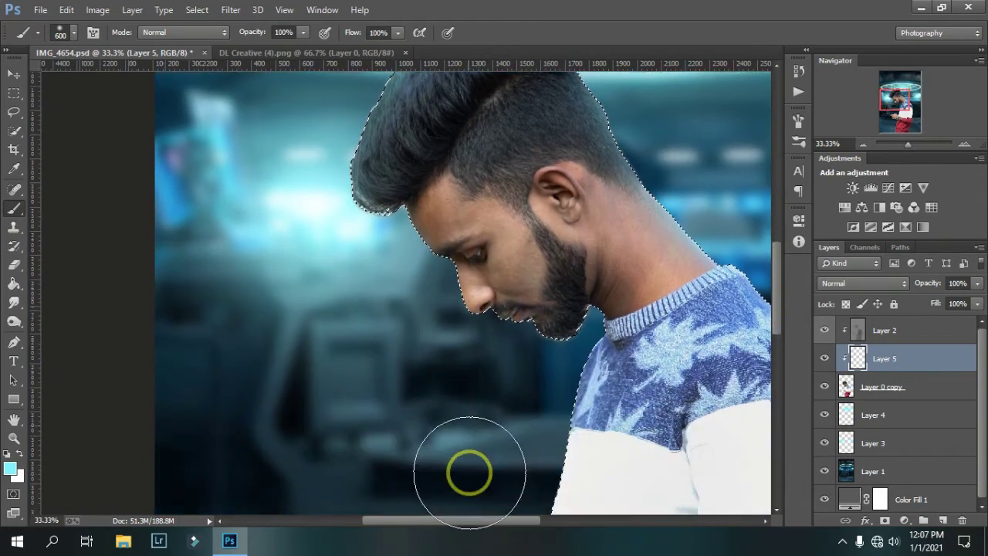
scroll(514, 520, right, 5)
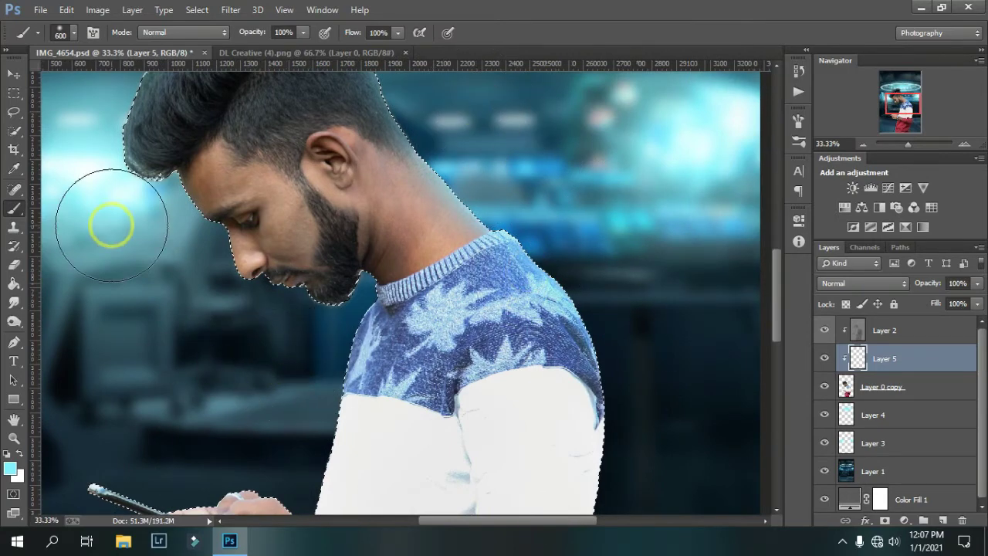
scroll(260, 413, down, 1)
scroll(261, 415, down, 1)
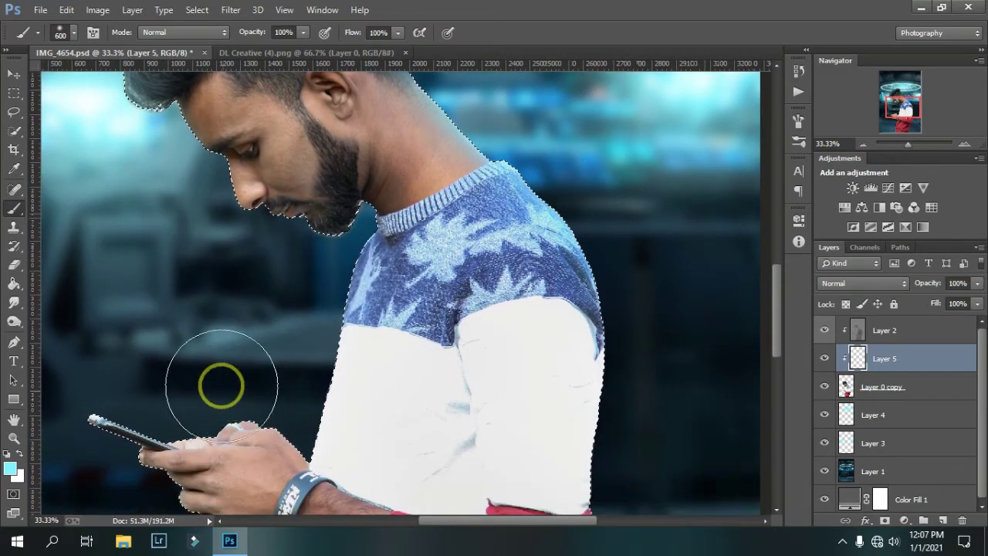
scroll(220, 367, up, 3)
scroll(218, 369, up, 1)
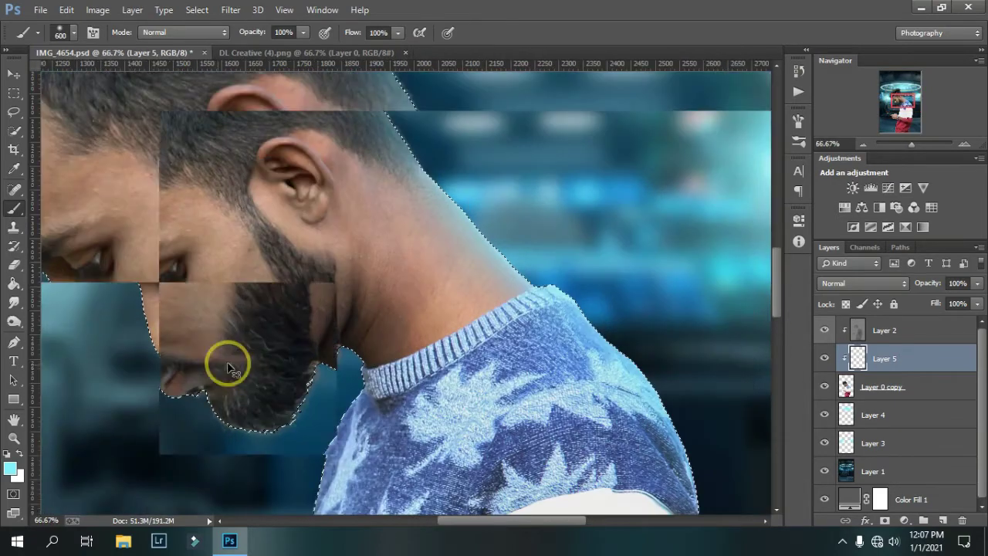
drag(514, 522, 450, 520)
scroll(451, 432, up, 1)
key(bracketleft)
key(bracketleft)
key(bracketleft)
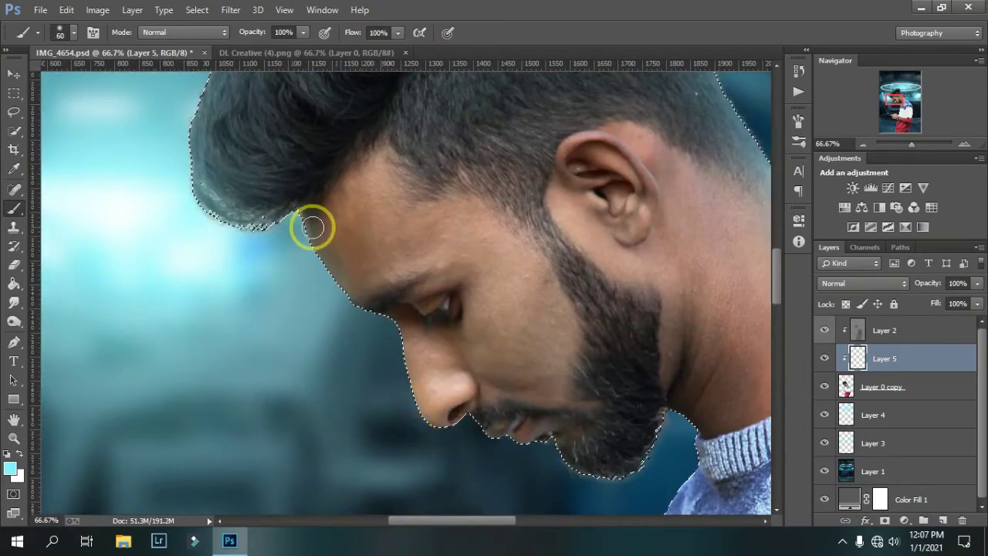
scroll(309, 224, up, 1)
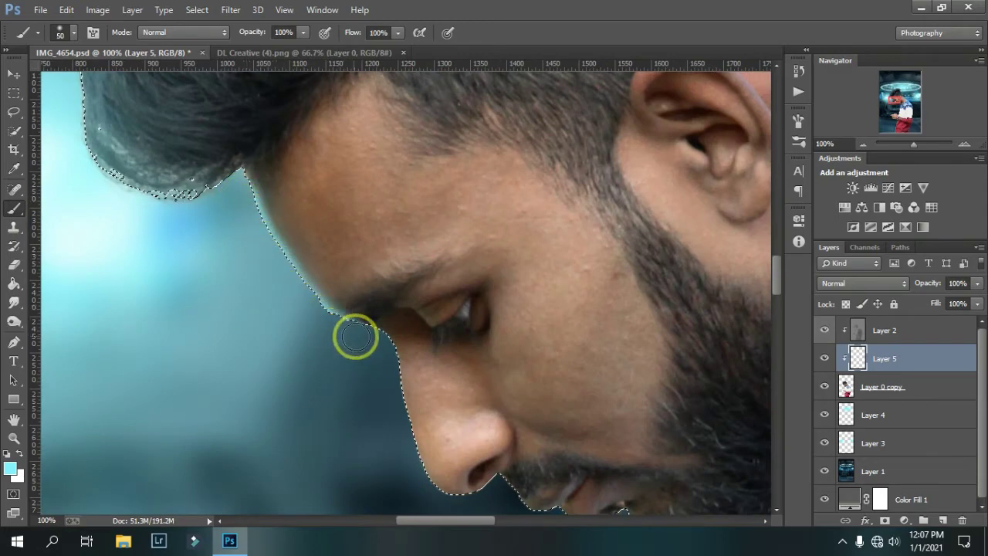
scroll(395, 430, down, 2)
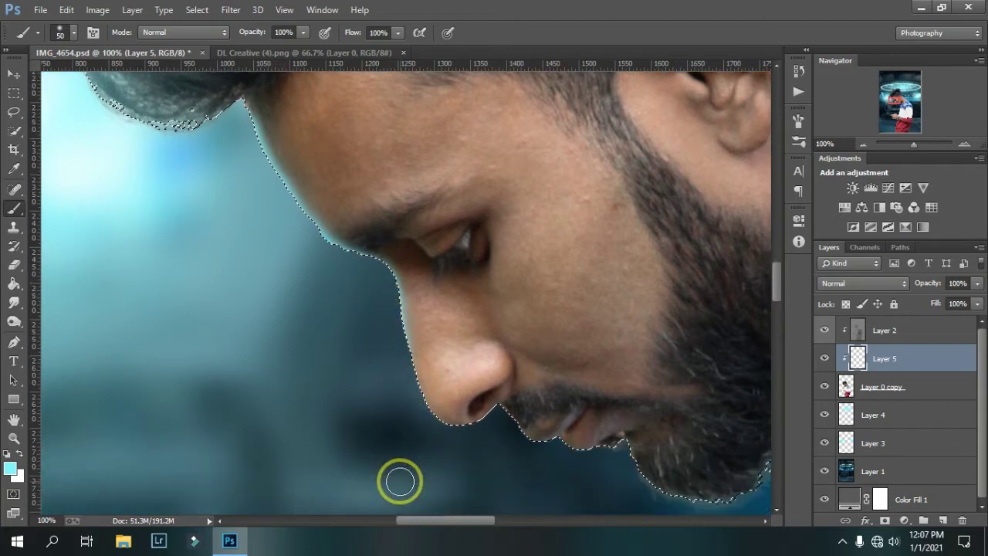
scroll(399, 463, down, 1)
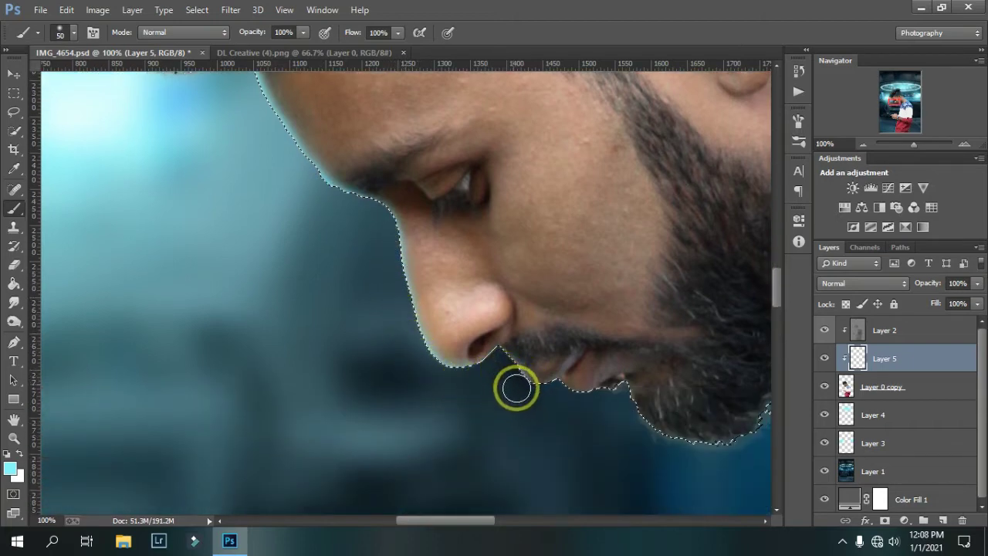
drag(440, 525, 477, 521)
scroll(415, 468, down, 2)
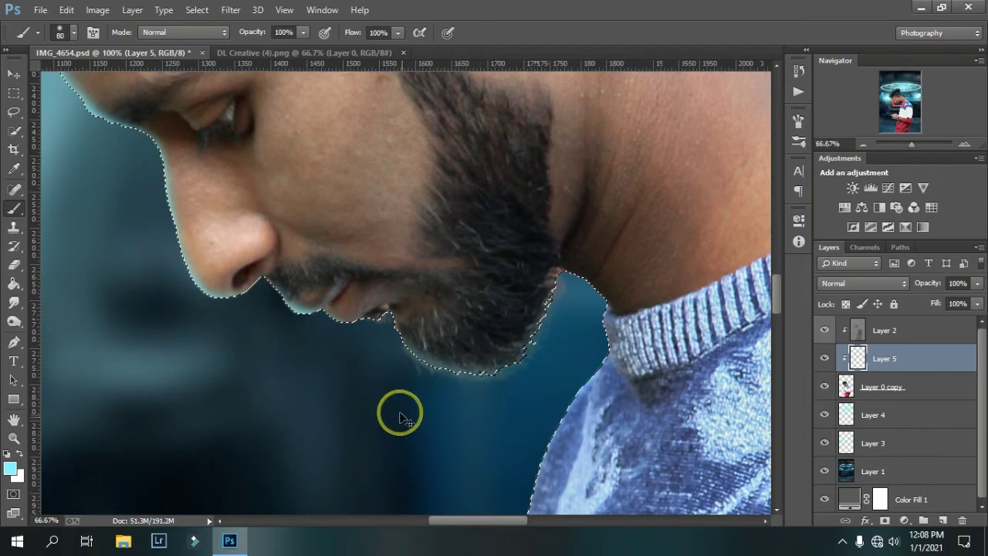
key(ctrl+minus)
key(ctrl+minus)
key(ctrl+minus)
key(ctrl+minus)
key(ctrl+minus)
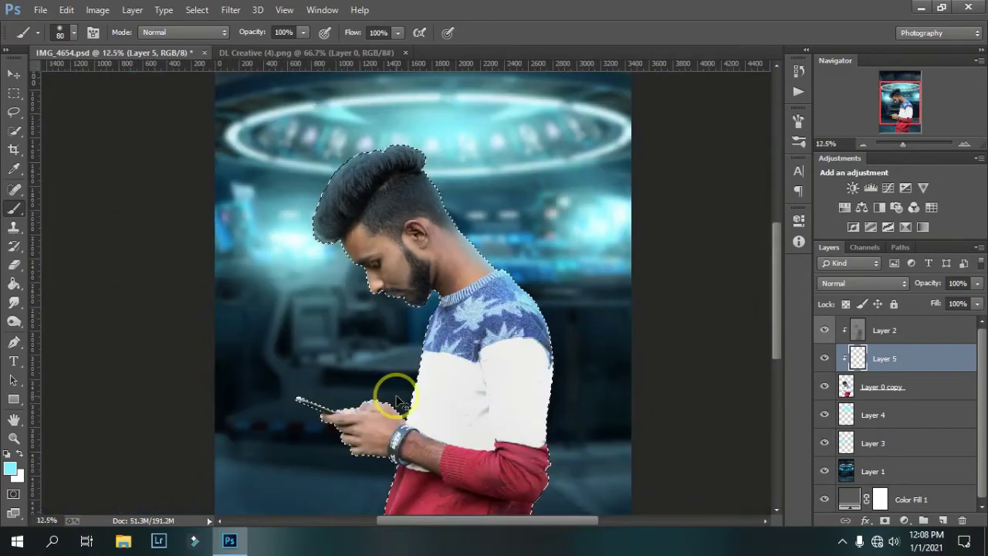
key(ctrl+minus)
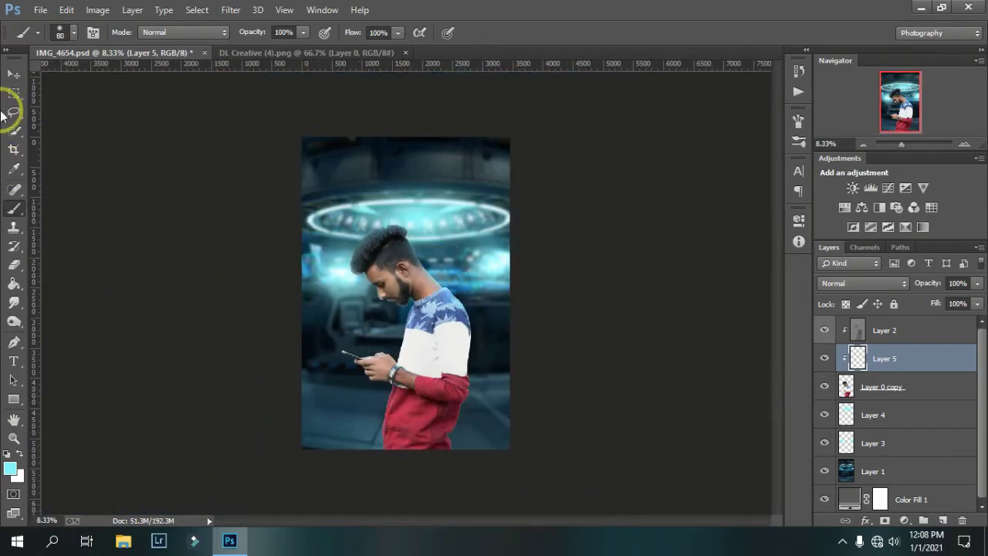
- Shift the man together with Layer 2 slightly right
click(14, 73)
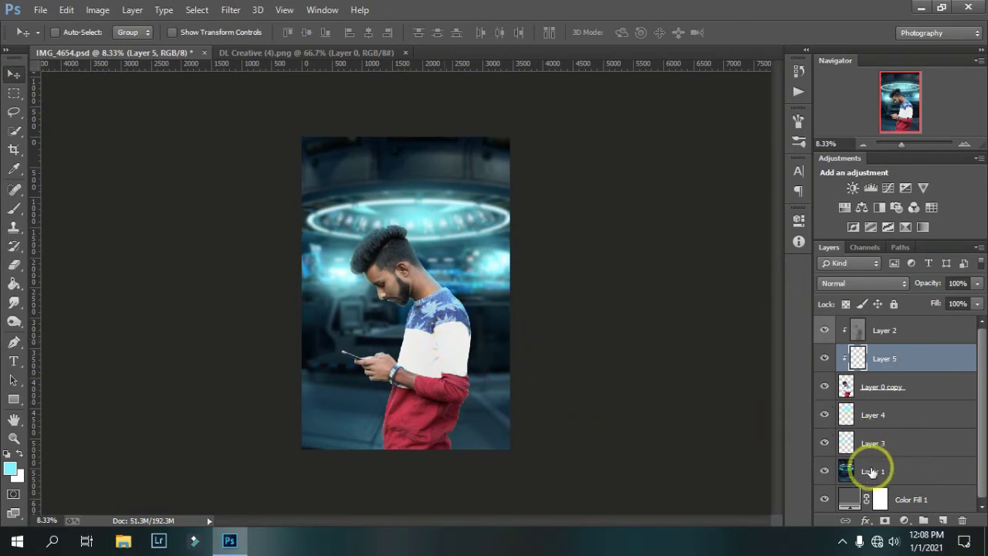
shift+click(910, 334)
shift+click(888, 387)
drag(425, 358, 438, 357)
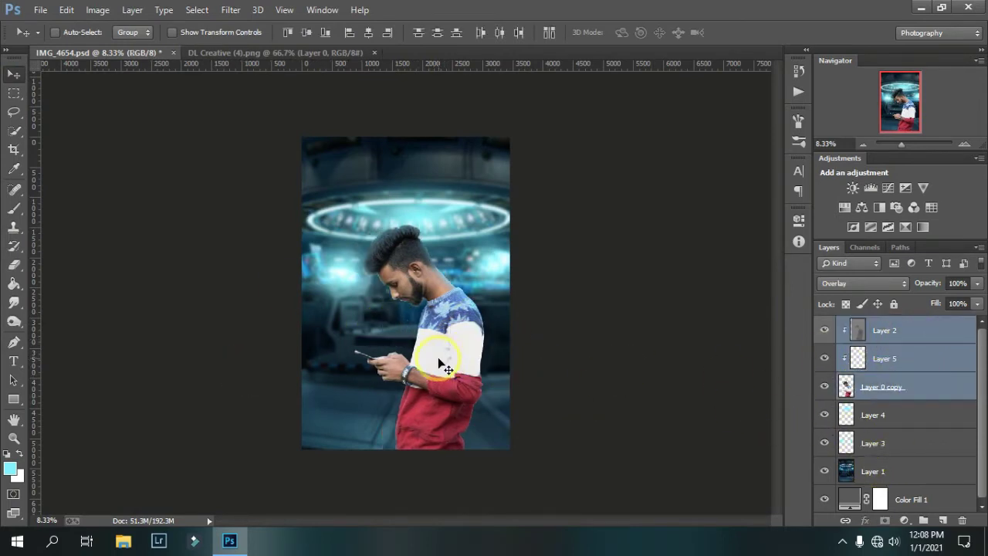
click(926, 330)
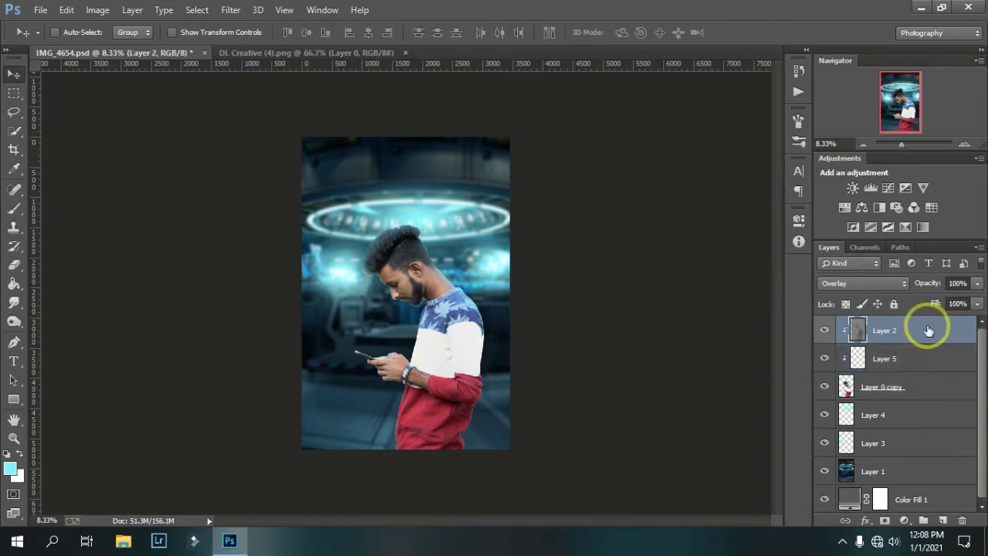
- Bring the streak from DL Creative (4).png in as unclipped Layer 6, close the source, and flip it horizontally
click(256, 56)
drag(443, 262, 400, 213)
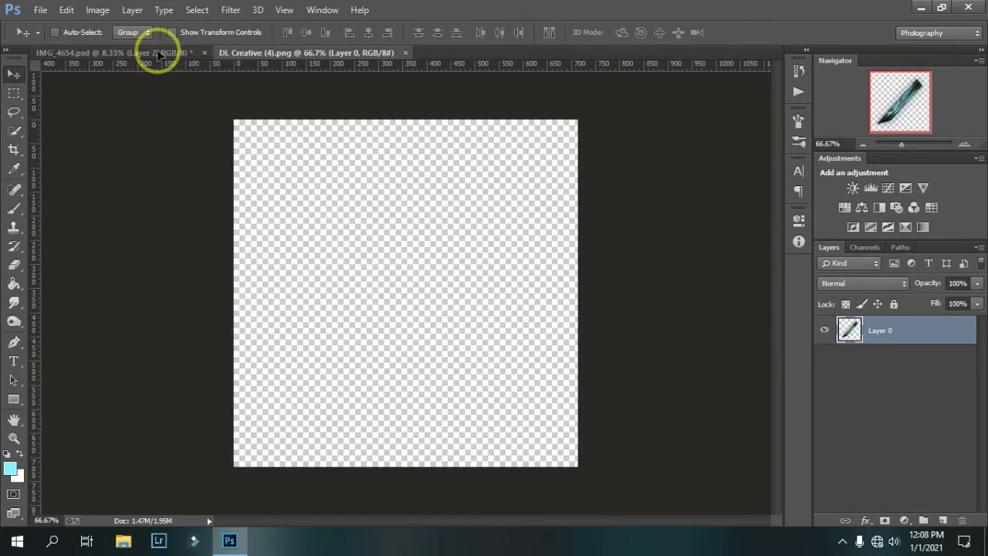
right_click(880, 324)
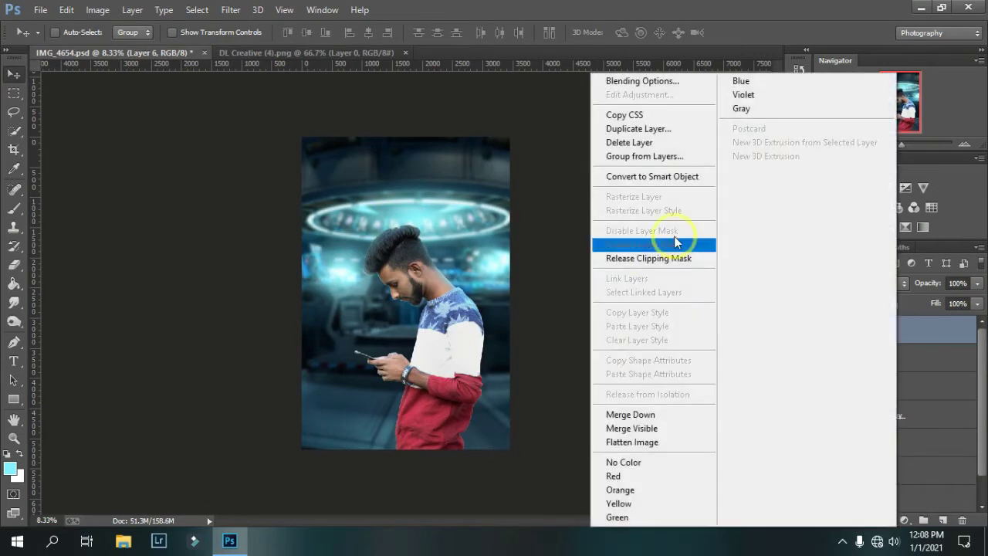
click(684, 256)
click(404, 52)
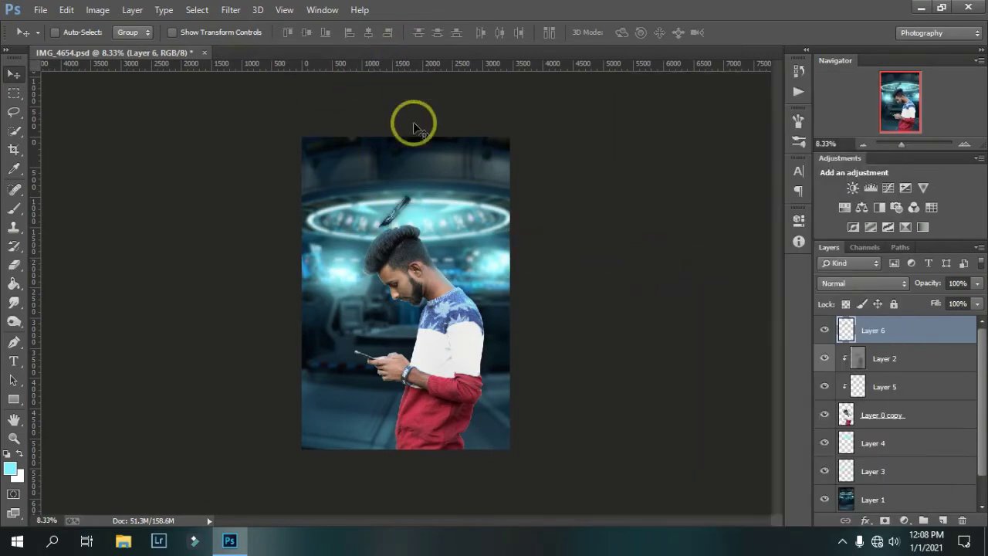
key(ctrl+t)
right_click(402, 204)
click(455, 421)
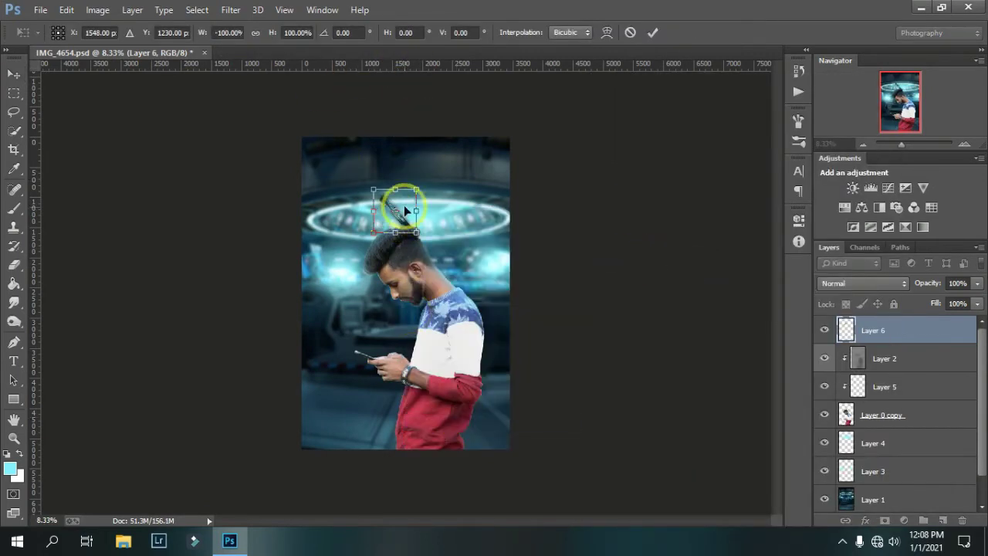
- Move the streak onto the phone and place Layer 6 below Layer 0 copy
drag(399, 203, 381, 326)
scroll(381, 327, up, 1)
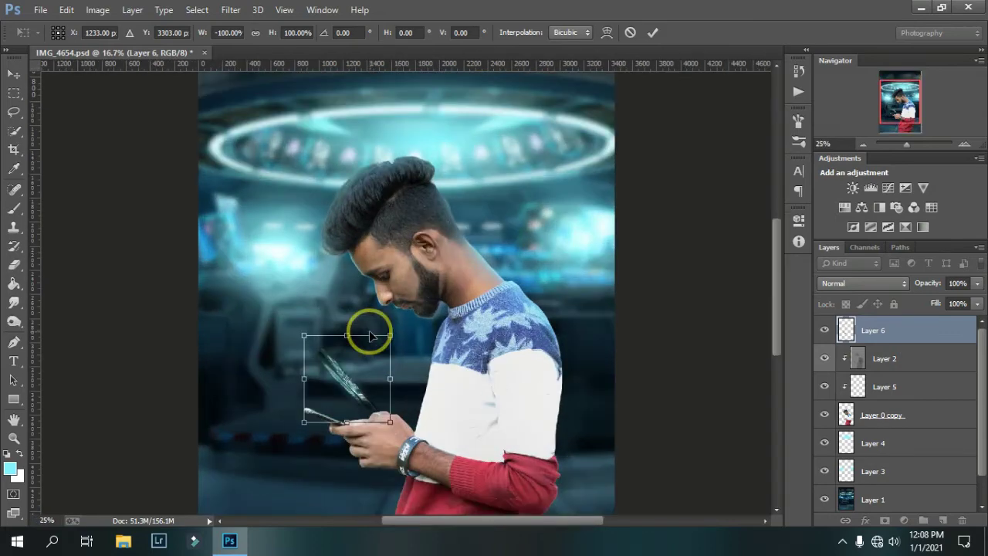
scroll(369, 334, up, 2)
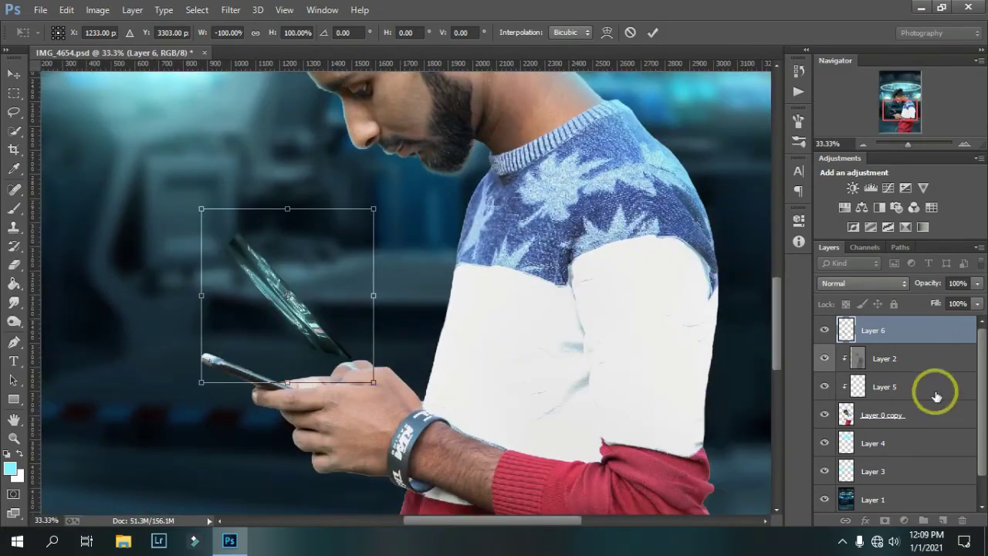
click(650, 33)
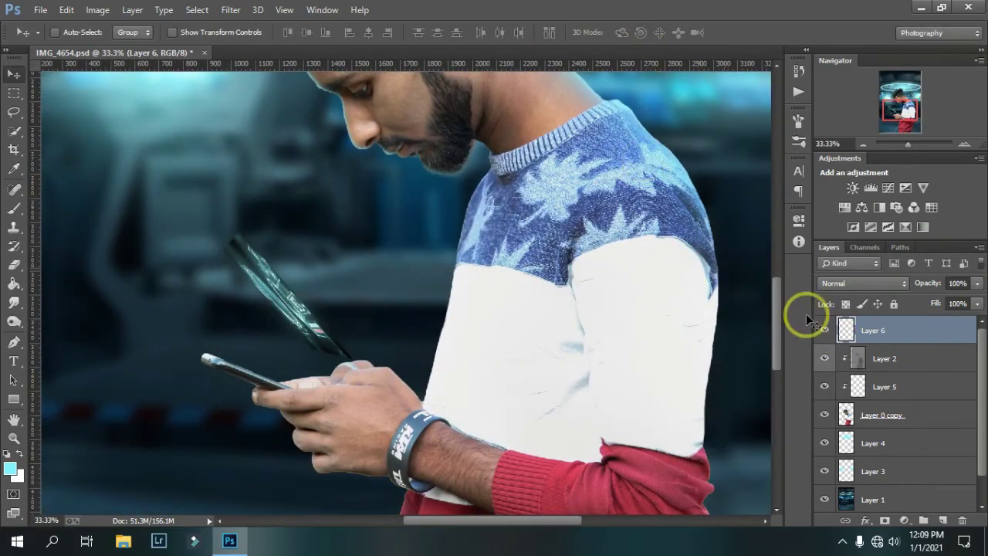
drag(895, 330, 910, 429)
- Rotate the streak along the phone and shrink it proportionally to fit above it
key(ctrl+t)
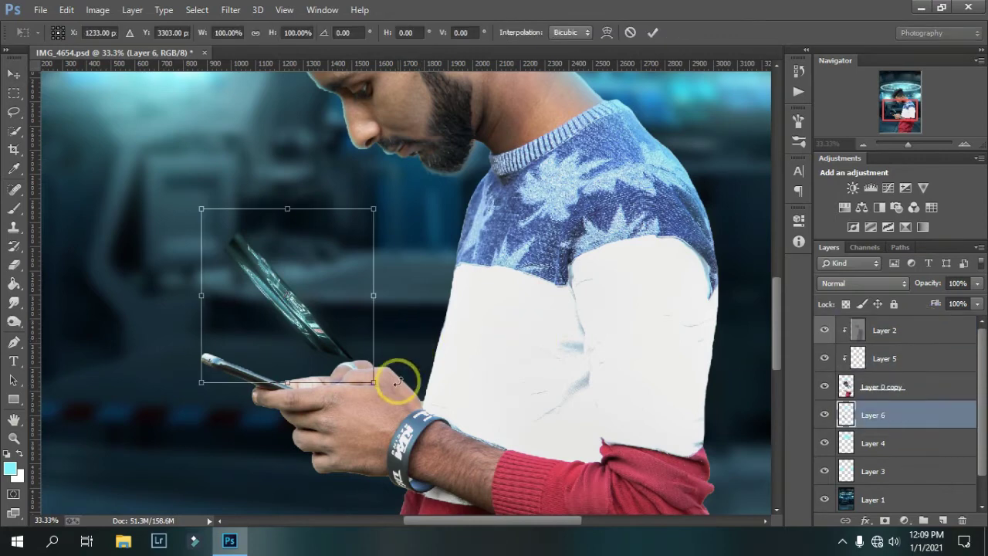
drag(396, 379, 408, 322)
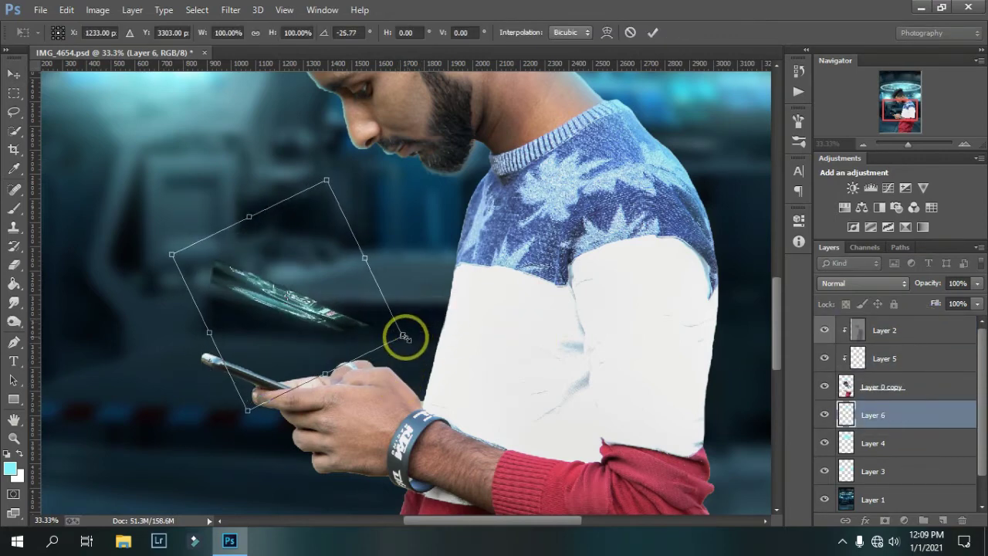
click(256, 33)
mouse_move(402, 335)
mouse_down()
mouse_move(314, 297)
mouse_move(298, 335)
mouse_move(313, 346)
mouse_up()
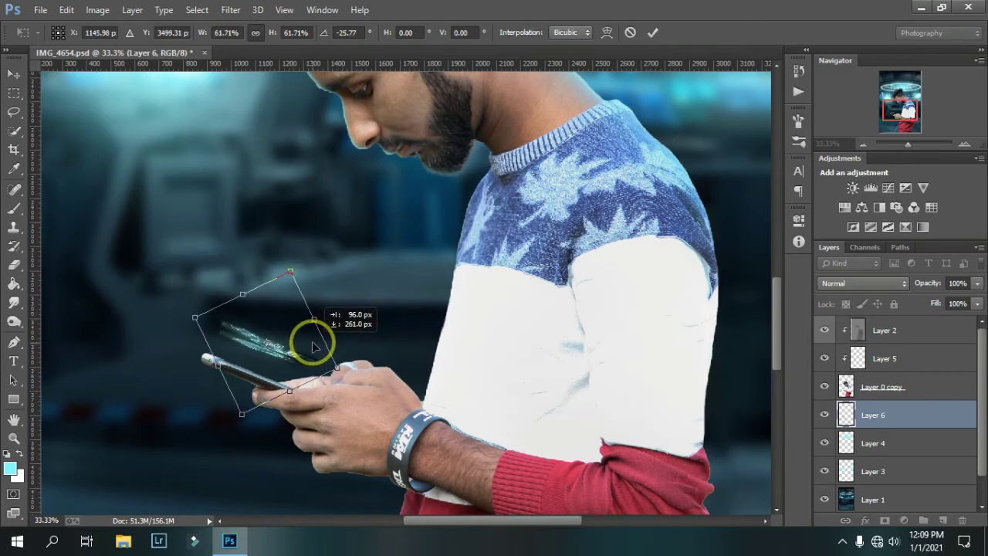
key(Return)
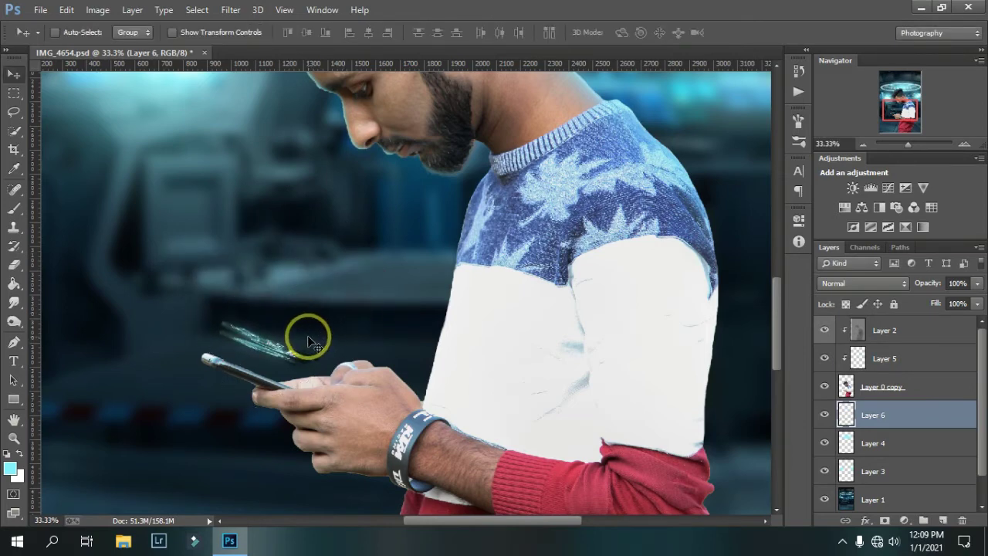
- Distort the streak's corners to flatten and skew it, and blend it in Screen mode
key(ctrl+t)
right_click(309, 340)
click(347, 168)
drag(331, 304, 326, 318)
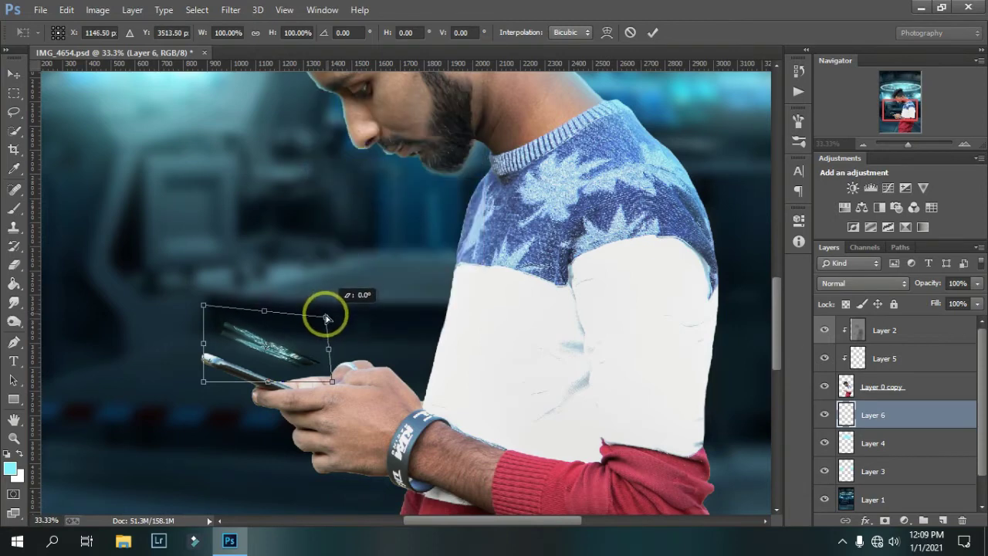
drag(203, 305, 215, 310)
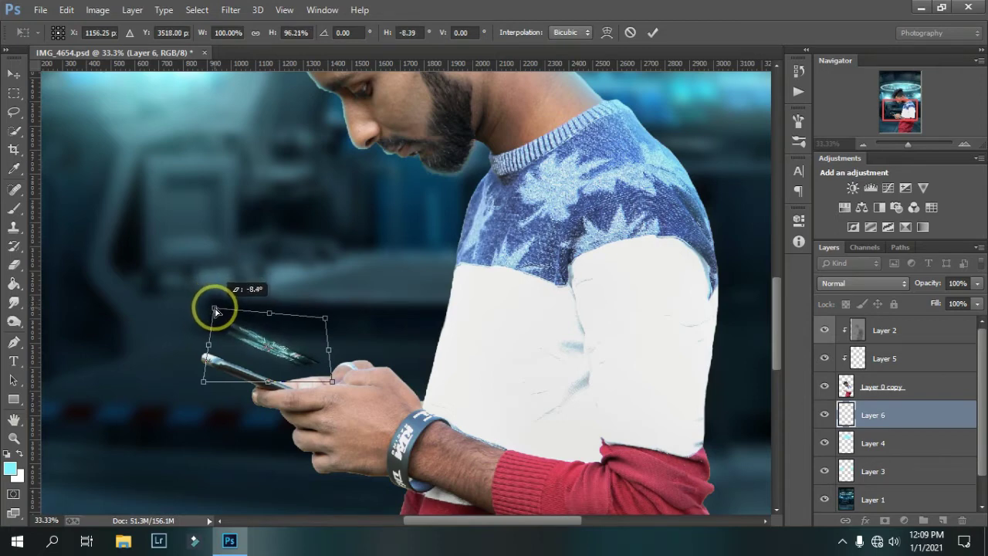
click(654, 32)
click(862, 283)
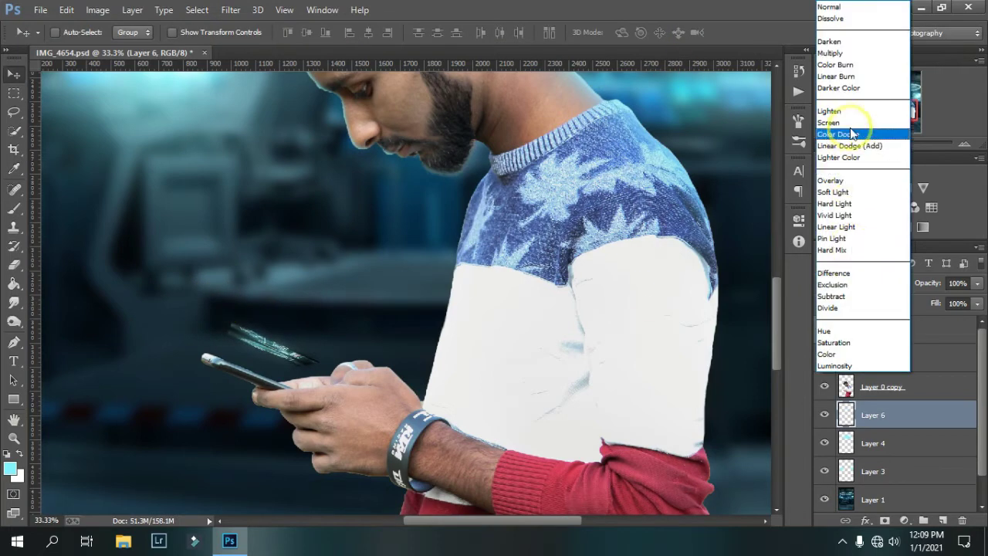
click(849, 128)
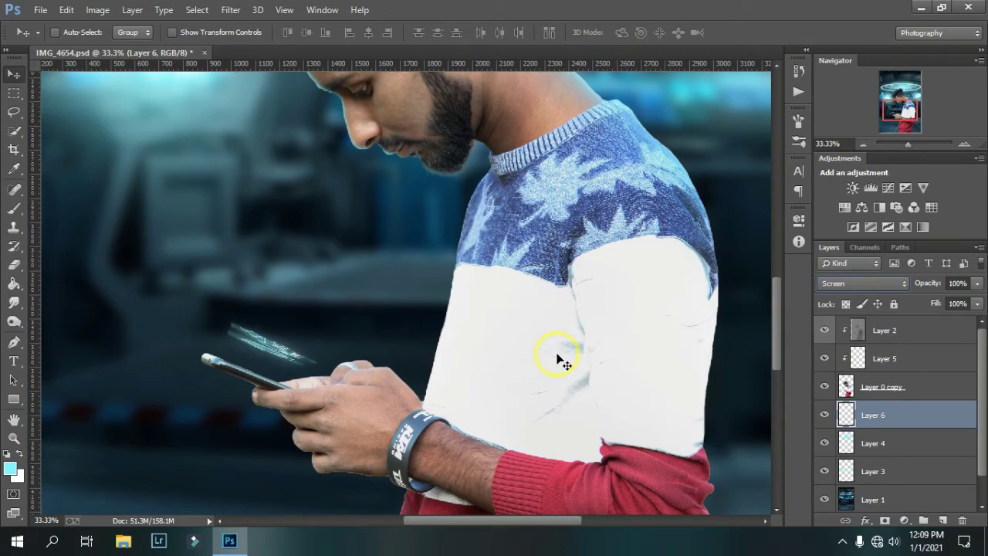
key(ctrl+minus)
key(ctrl+minus)
key(ctrl+minus)
key(ctrl+minus)
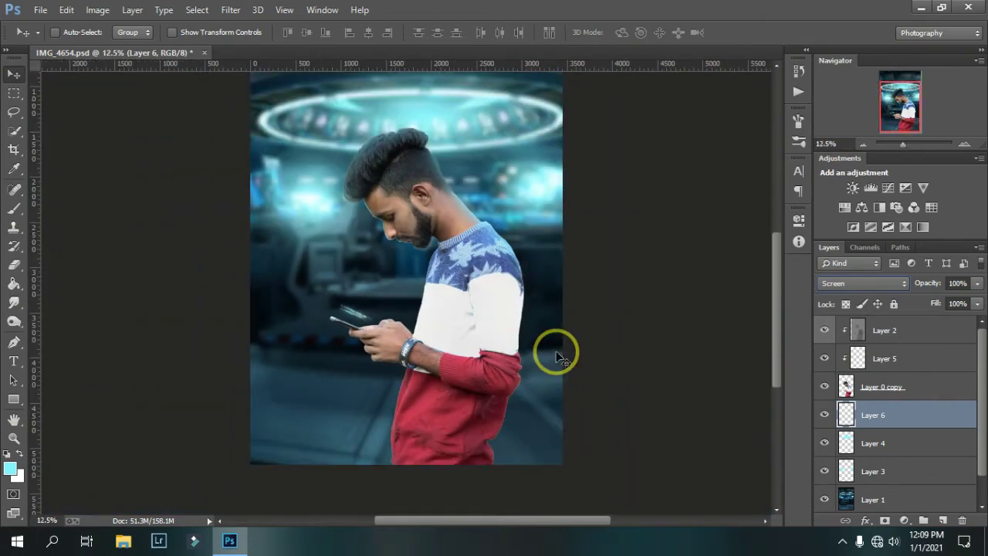
- Move the glowing streak down-left onto the phone, checking it zoomed in
key(ctrl+plus)
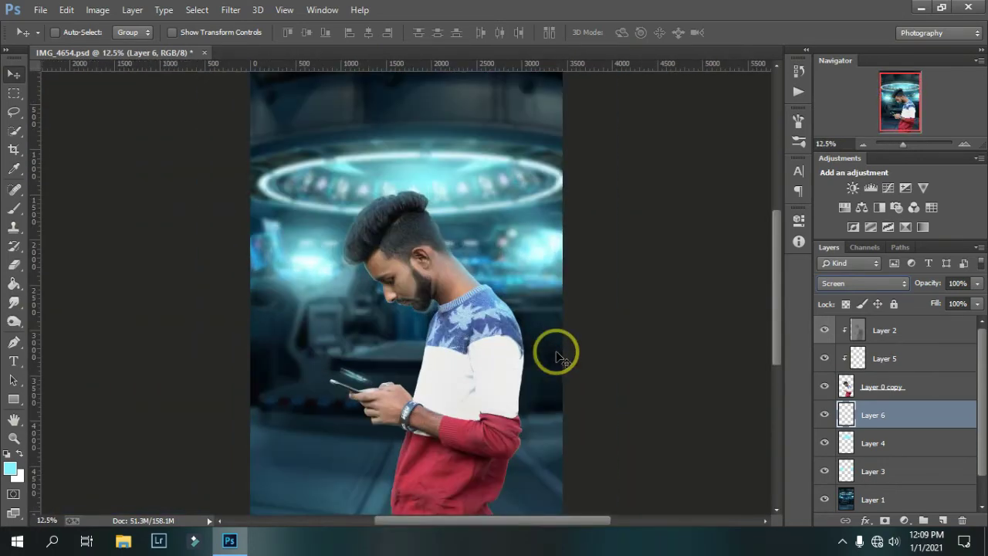
key(ctrl+plus)
key(ctrl+plus)
key(ctrl+plus)
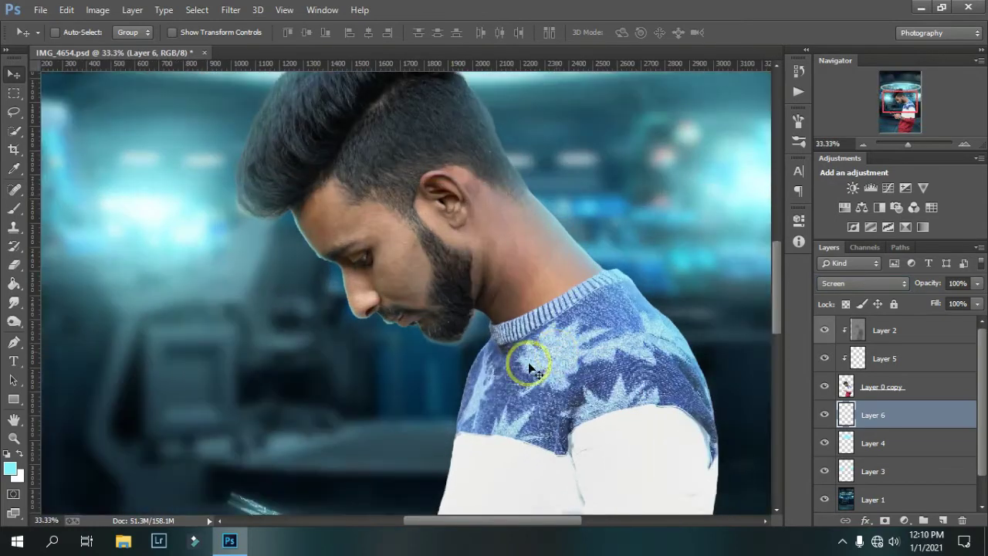
scroll(287, 386, down, 2)
drag(289, 386, 267, 397)
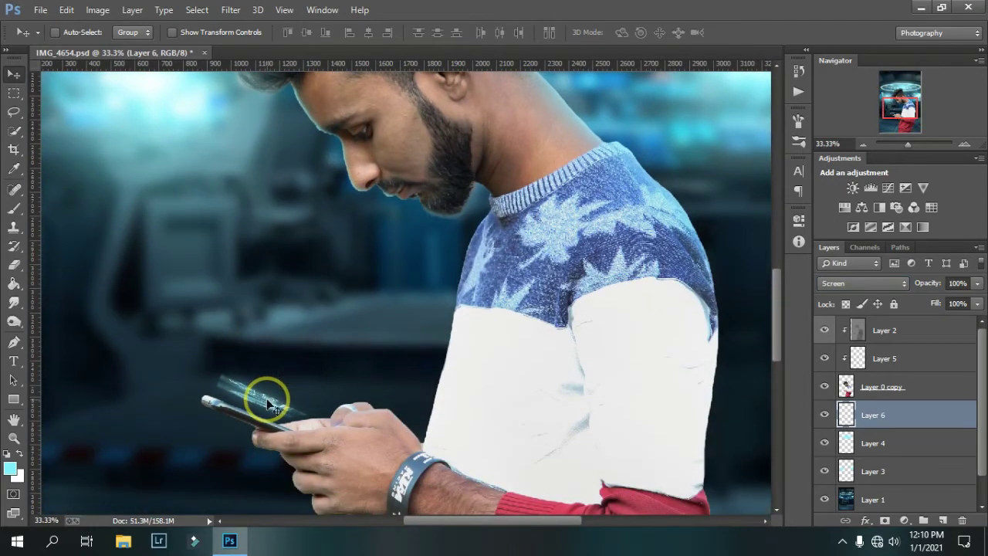
key(ctrl+minus)
key(ctrl+minus)
key(ctrl+minus)
key(ctrl+minus)
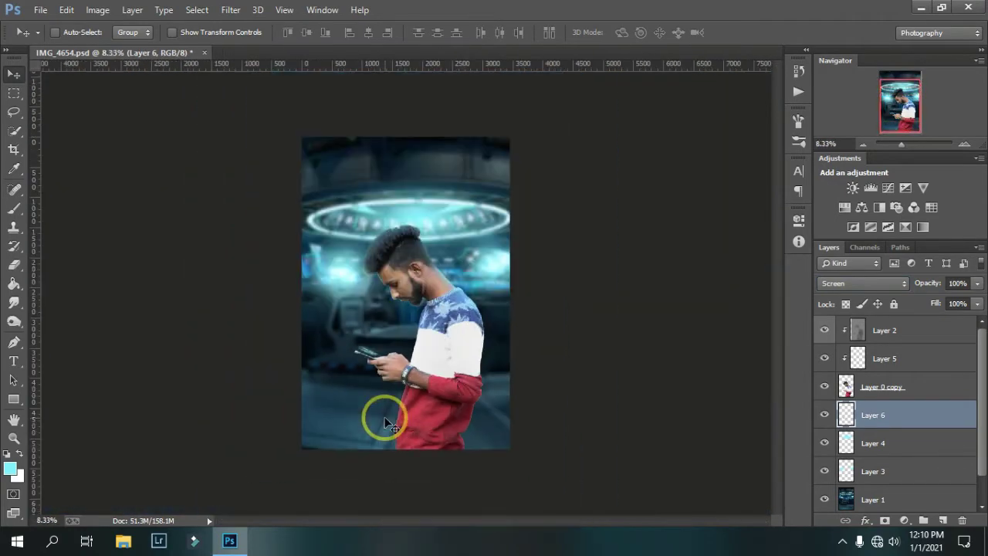
- Stamp the visible layers into merged Layer 7, duplicate it, and add Selective Color
click(928, 332)
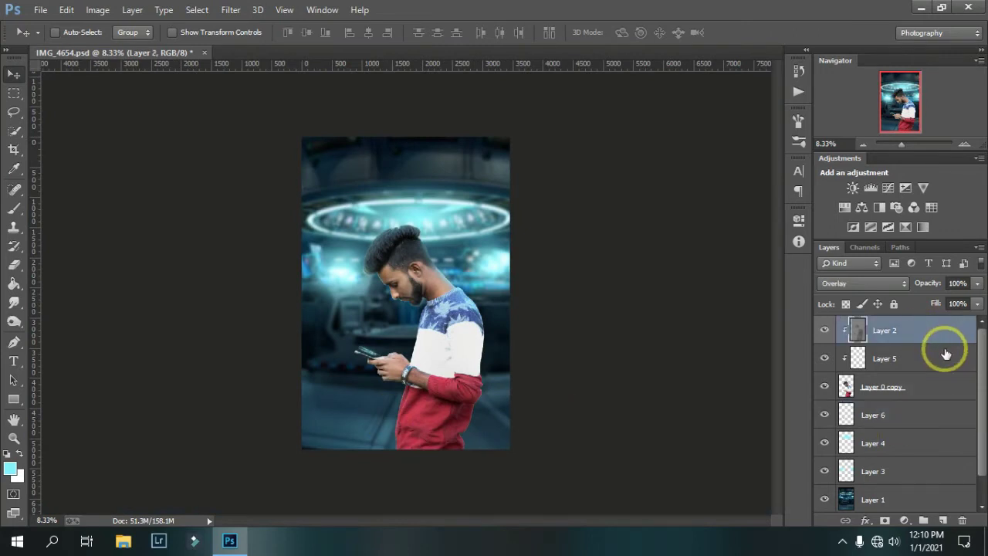
key(ctrl+shift+alt+n)
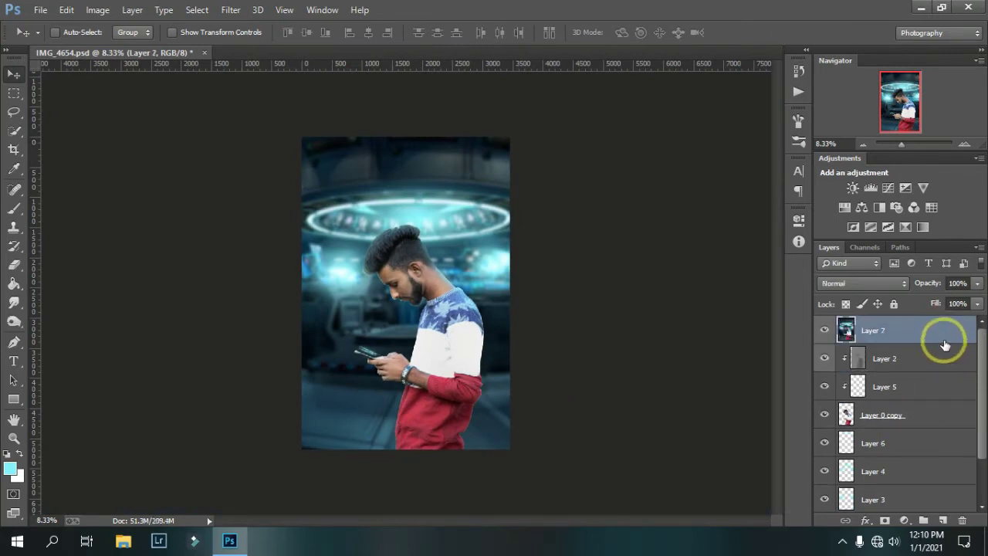
key(ctrl+j)
click(903, 519)
click(887, 504)
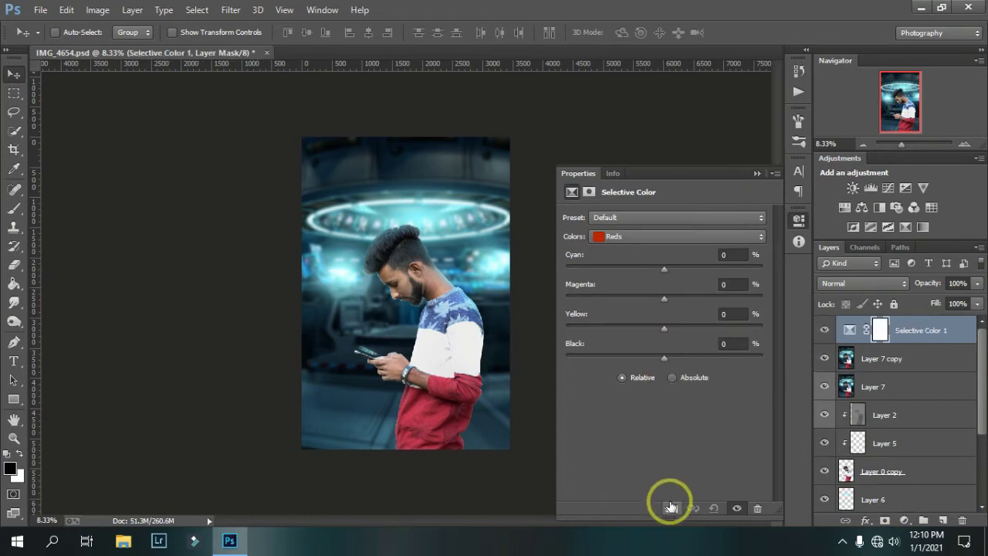
- Shift Cyans toward less magenta and more yellow, then delete that Selective Color layer
click(666, 236)
click(660, 275)
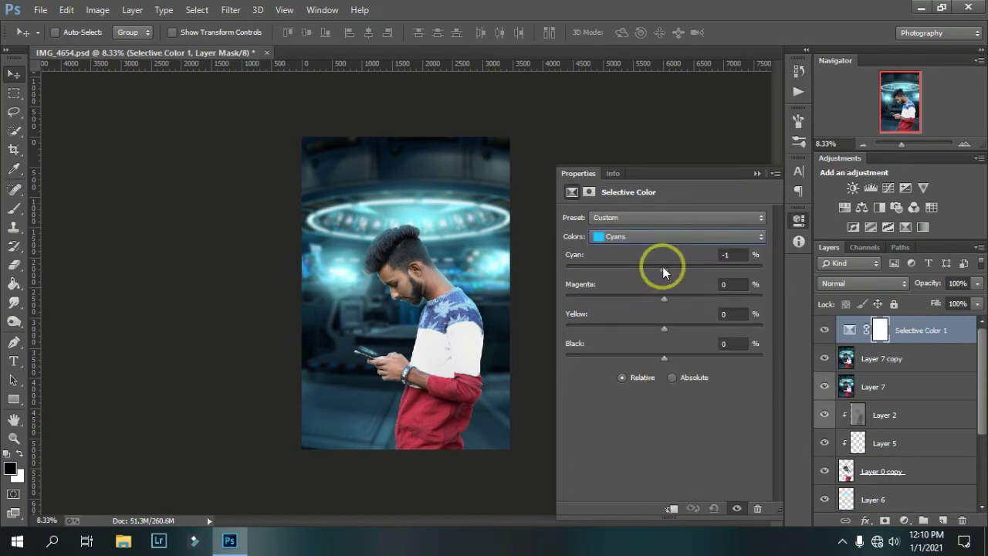
mouse_move(664, 298)
mouse_down()
mouse_move(656, 298)
mouse_move(707, 329)
mouse_up()
click(674, 236)
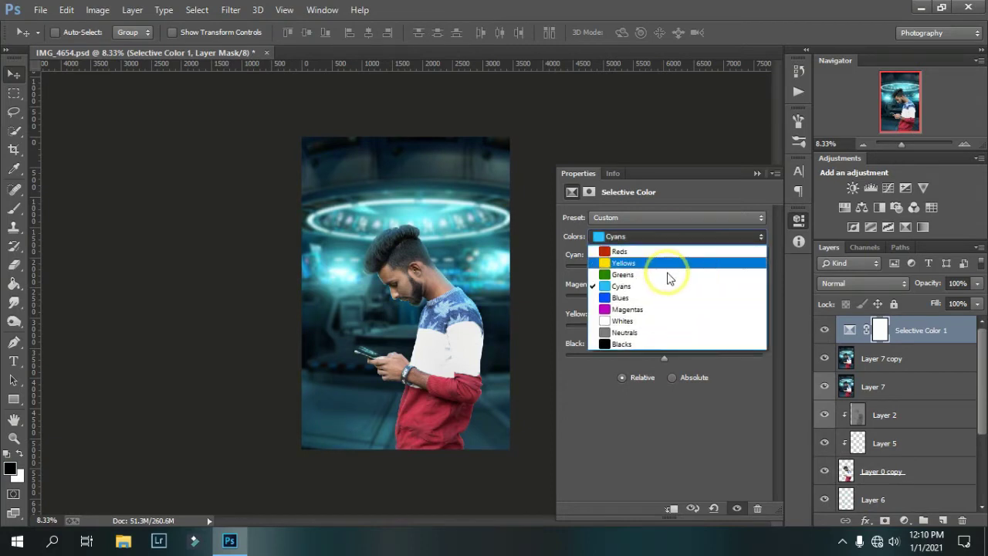
click(665, 274)
click(757, 173)
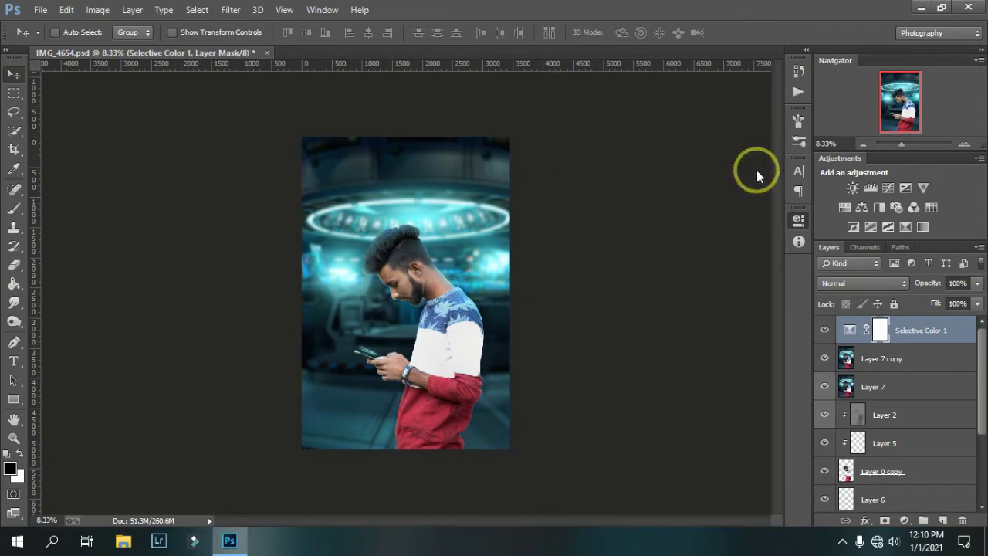
key(Delete)
- Add a Color Balance layer adjusting midtones, shadows slightly toward magenta, and highlights
click(905, 520)
click(892, 355)
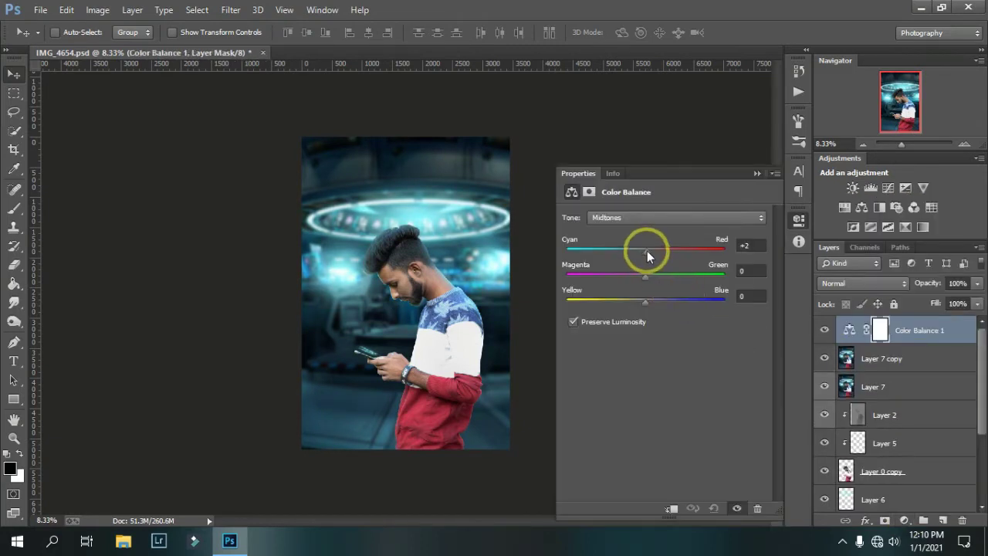
drag(647, 251, 649, 306)
click(658, 217)
click(660, 204)
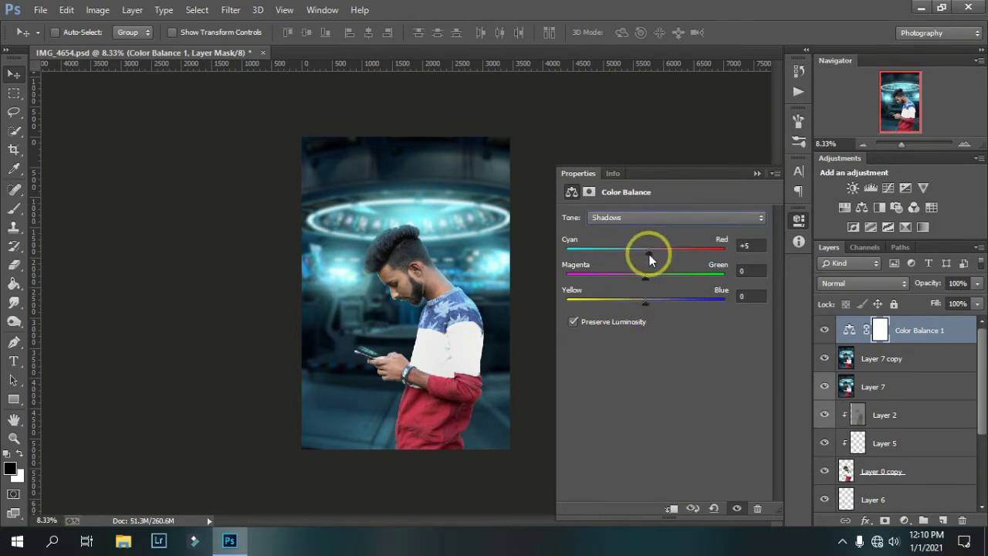
mouse_move(648, 276)
mouse_down()
mouse_move(648, 252)
mouse_move(646, 284)
mouse_up()
click(661, 221)
click(658, 243)
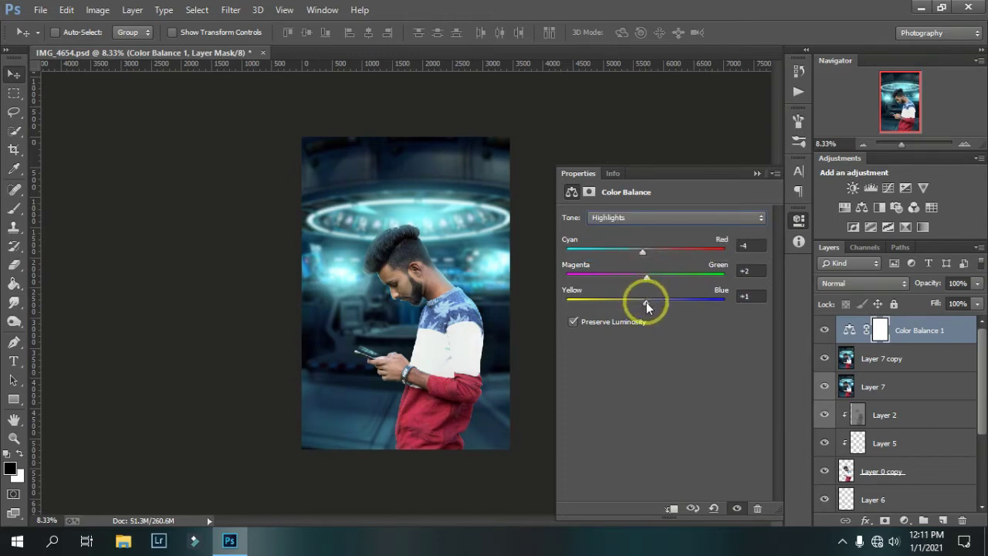
click(798, 219)
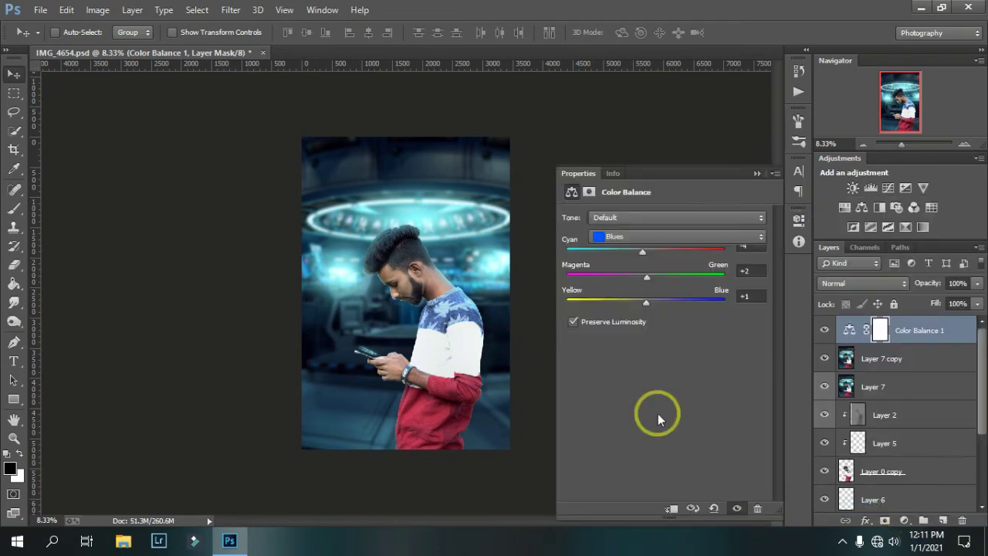
- Add Selective Color with Cyans set to +15 cyan, -10 magenta, +13 yellow
click(648, 237)
click(656, 276)
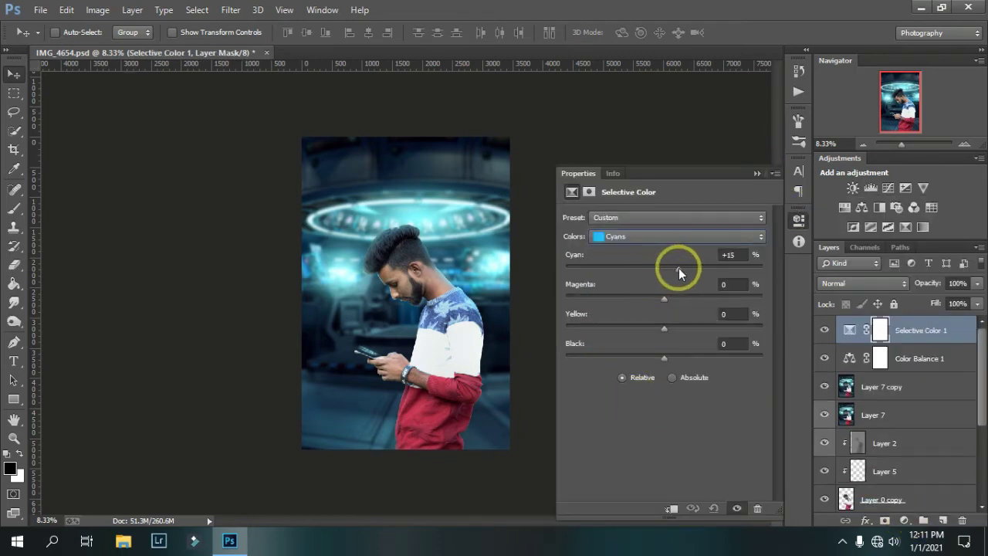
drag(664, 328, 687, 329)
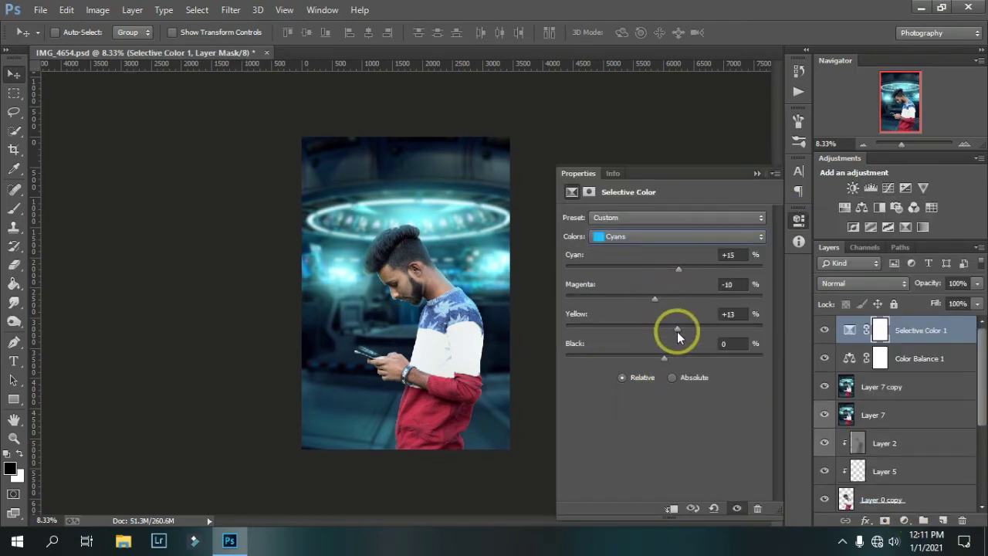
- Add a Curves layer with an RGB point slightly lowering the shadows
click(796, 221)
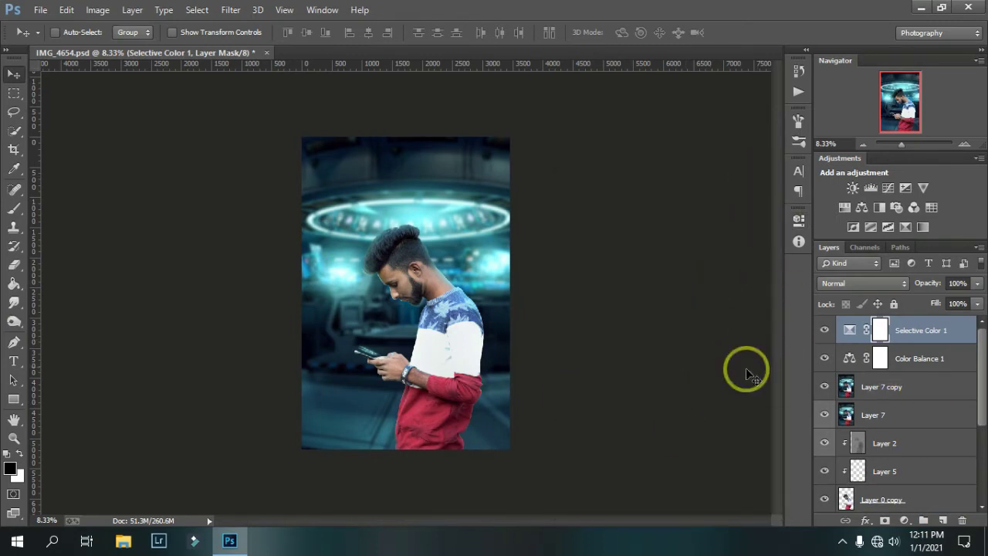
click(905, 520)
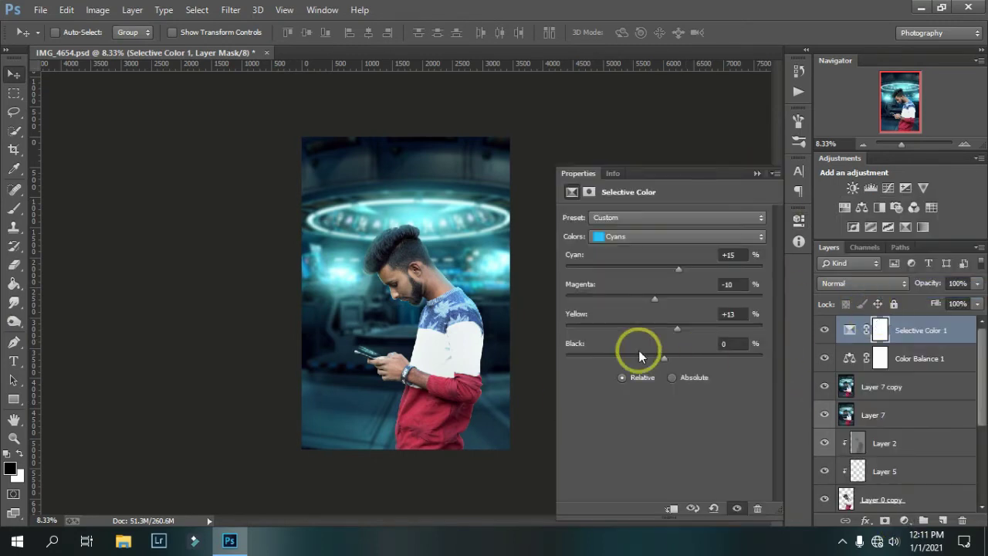
click(871, 187)
click(661, 235)
click(653, 282)
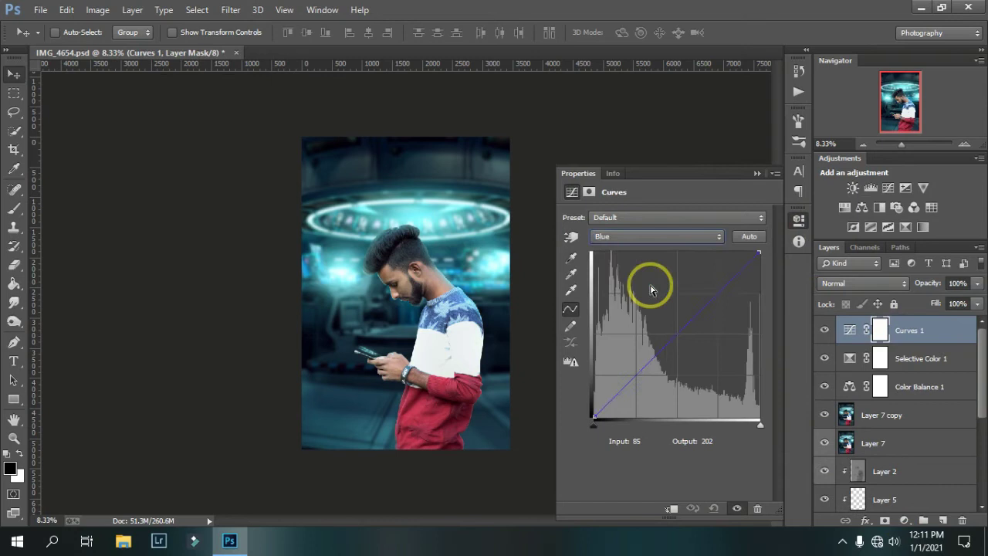
click(646, 236)
click(598, 251)
- Lift the Blue channel shadows, then stamp everything into Layer 8 and duplicate it
click(635, 377)
click(653, 236)
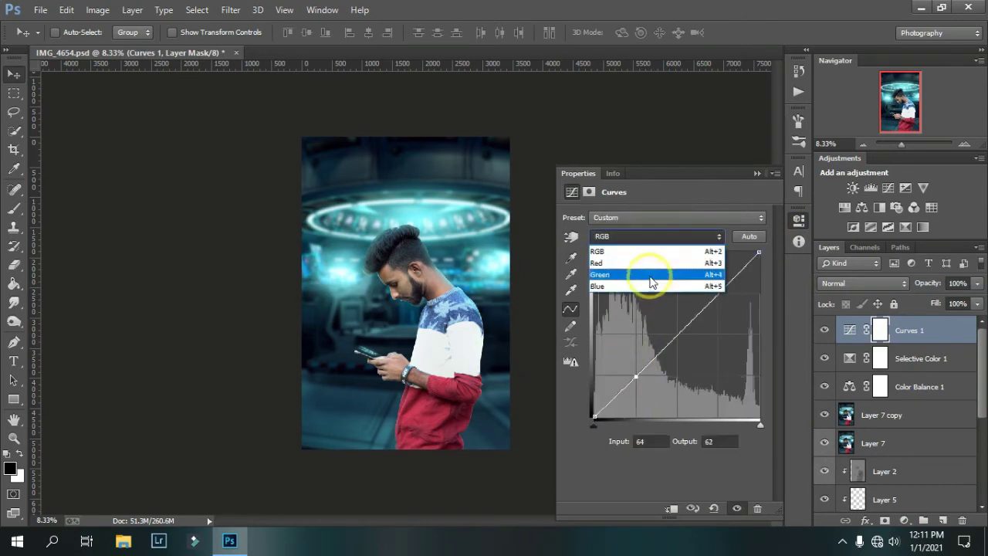
click(651, 286)
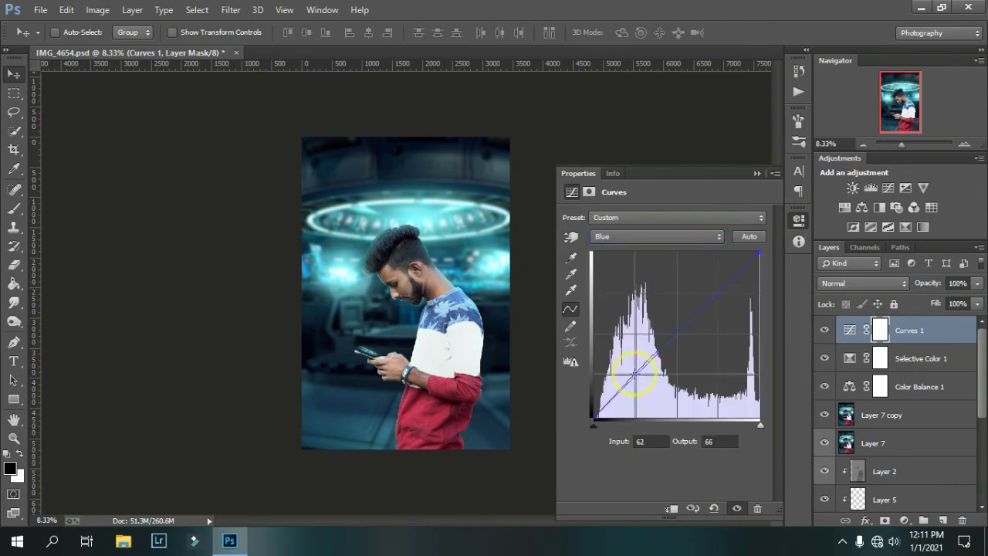
click(715, 291)
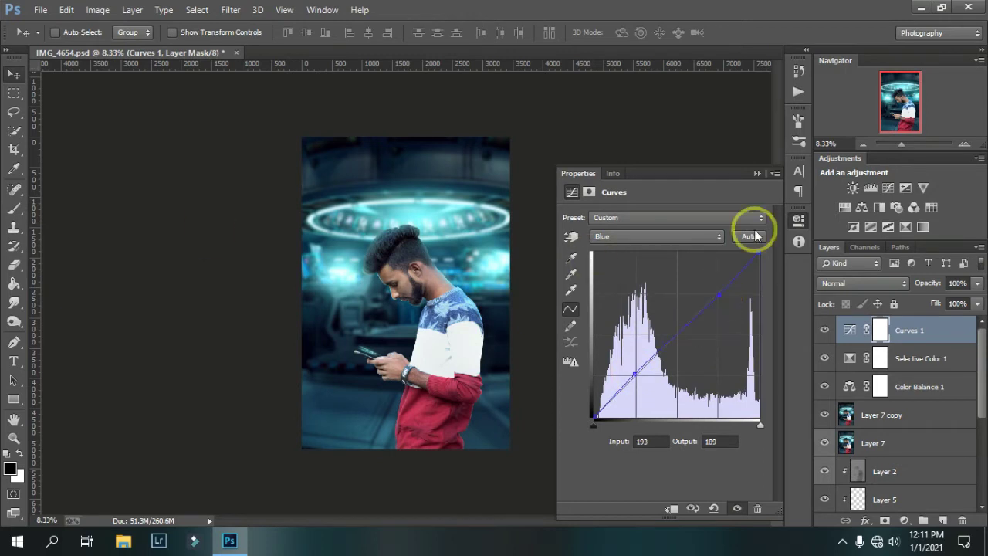
click(758, 173)
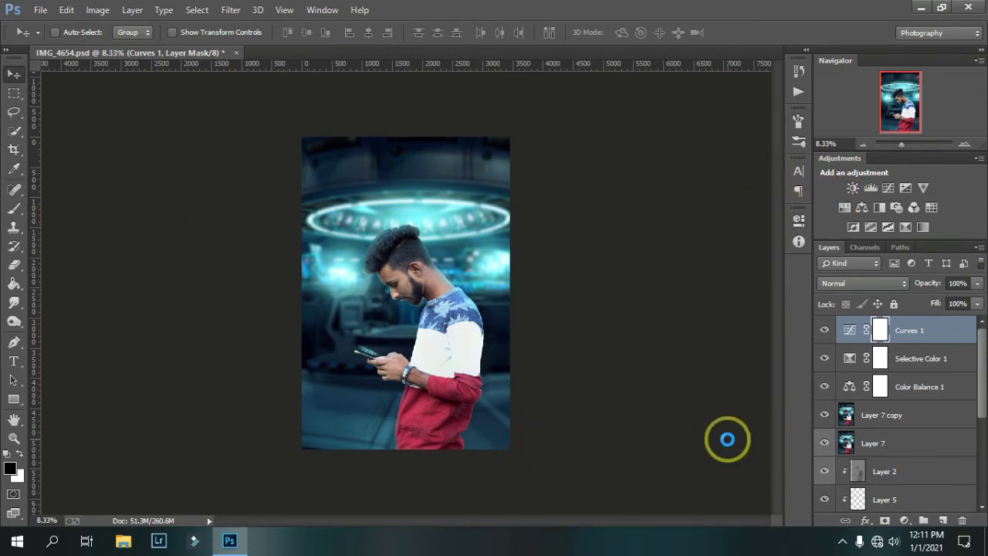
key(ctrl+shift+alt+e)
key(ctrl+j)
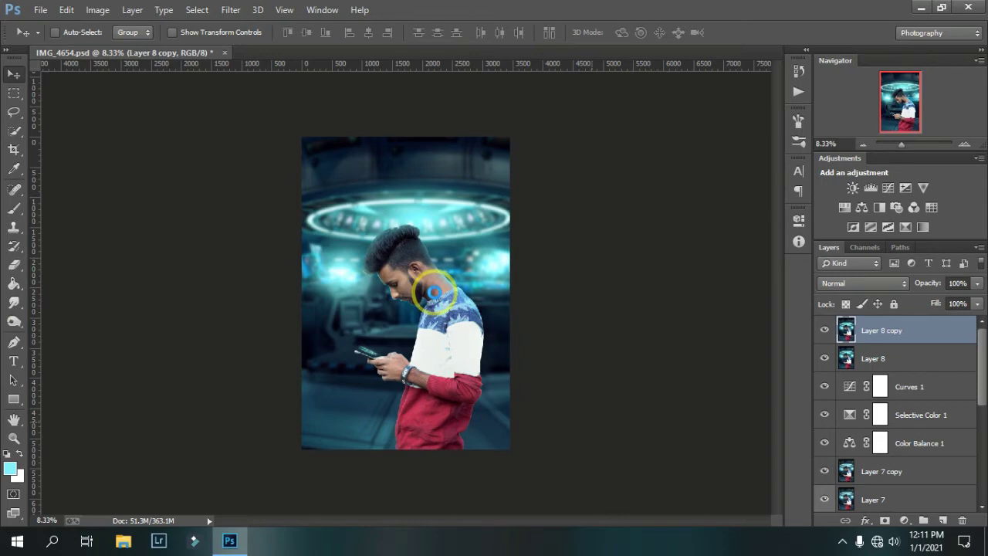
- In Camera Raw, darken the edges with vignetting amount -100 and midpoint 20
key(ctrl+shift+a)
click(686, 468)
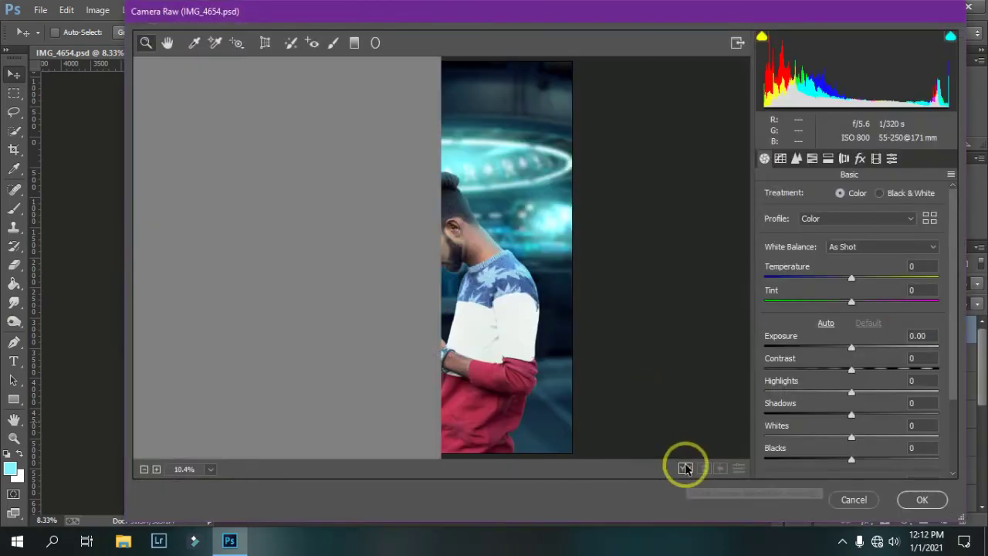
click(859, 158)
drag(831, 344, 818, 349)
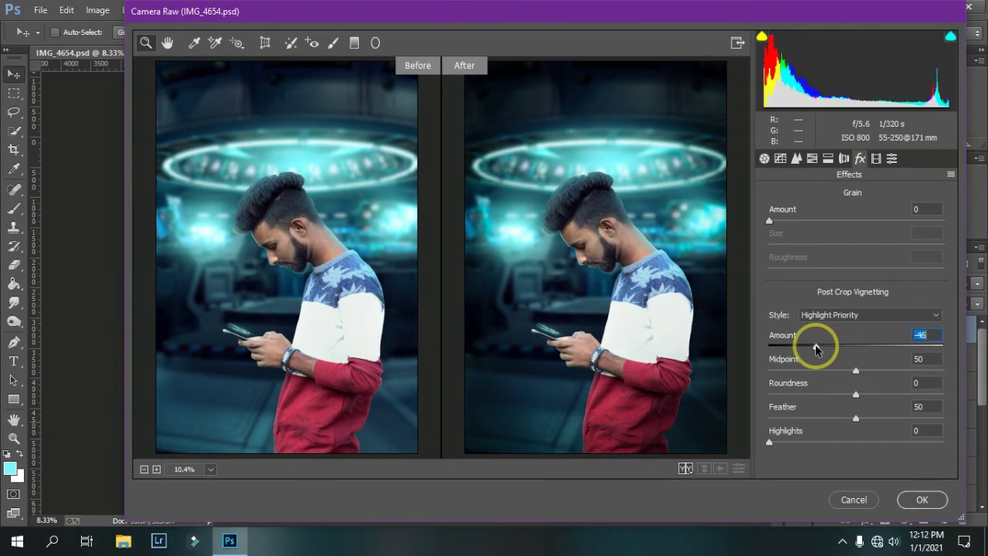
click(844, 158)
drag(801, 431, 761, 432)
scroll(849, 439, down, 1)
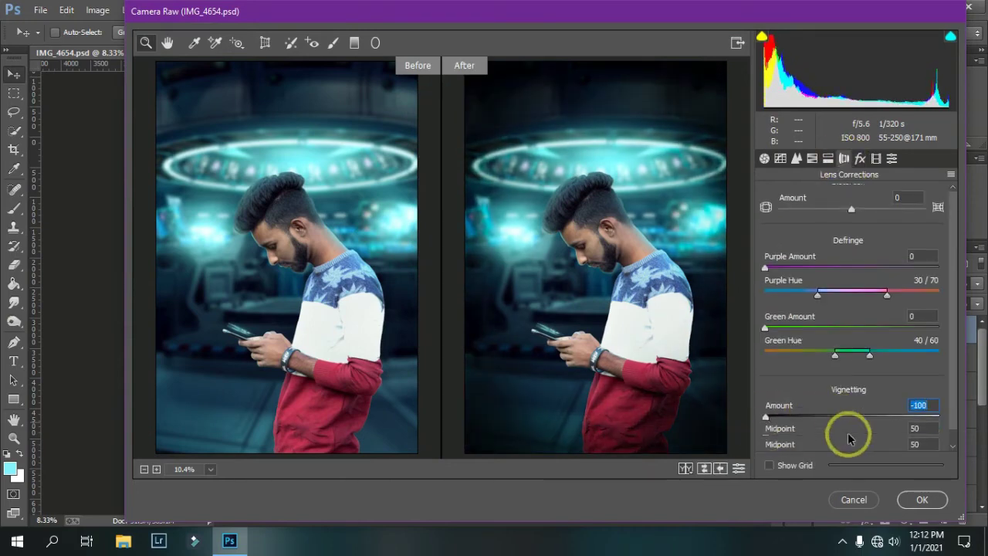
drag(849, 439, 803, 440)
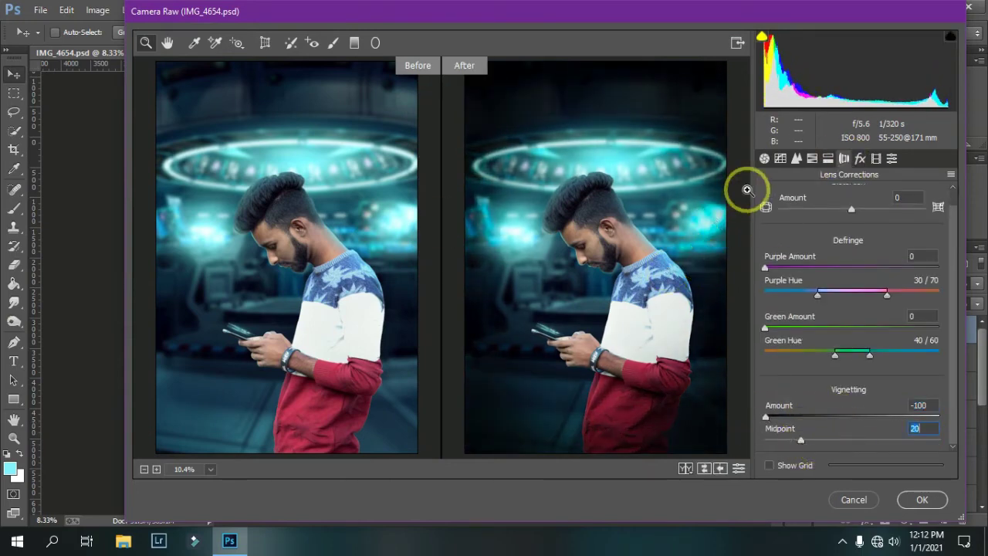
- Draw a darkening radial filter stretched across the whole picture
click(375, 43)
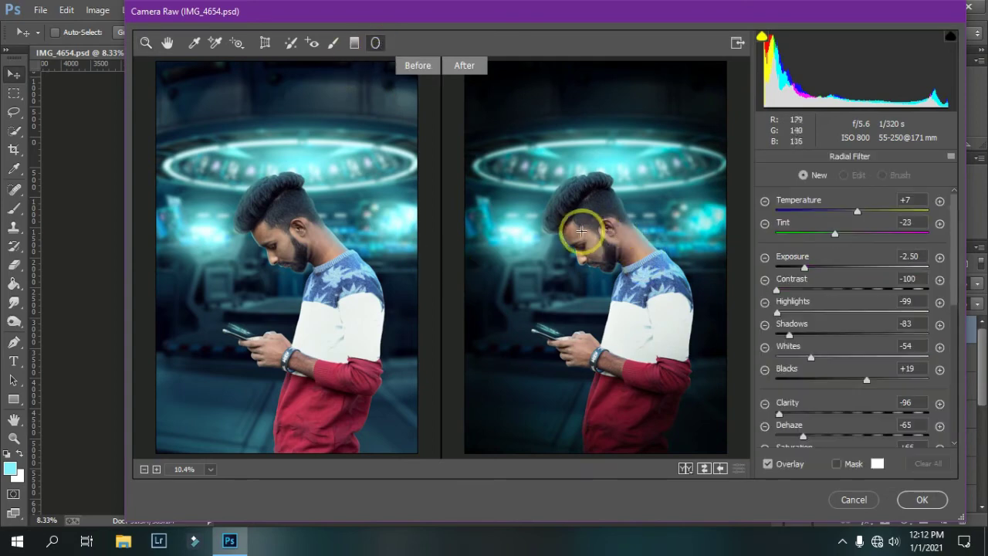
click(602, 268)
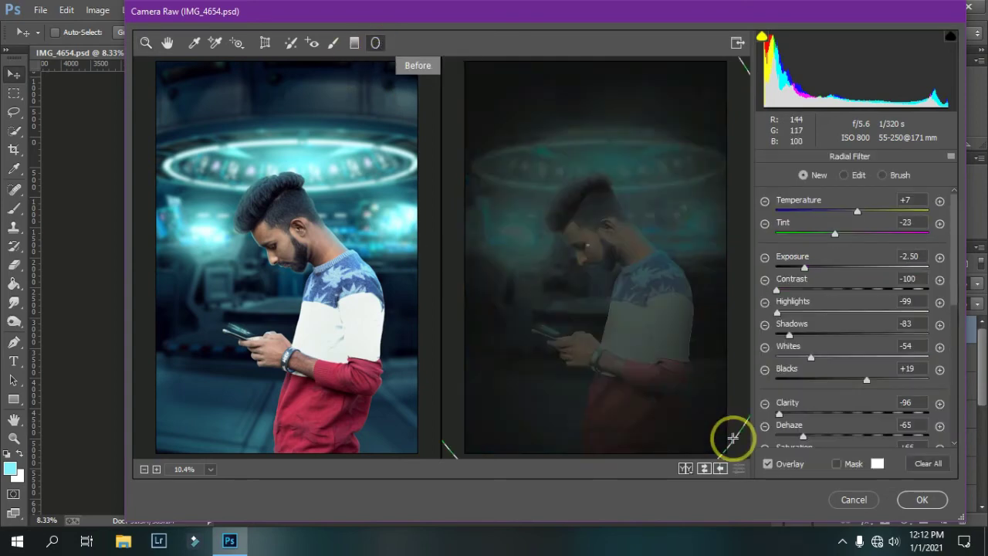
drag(733, 438, 734, 438)
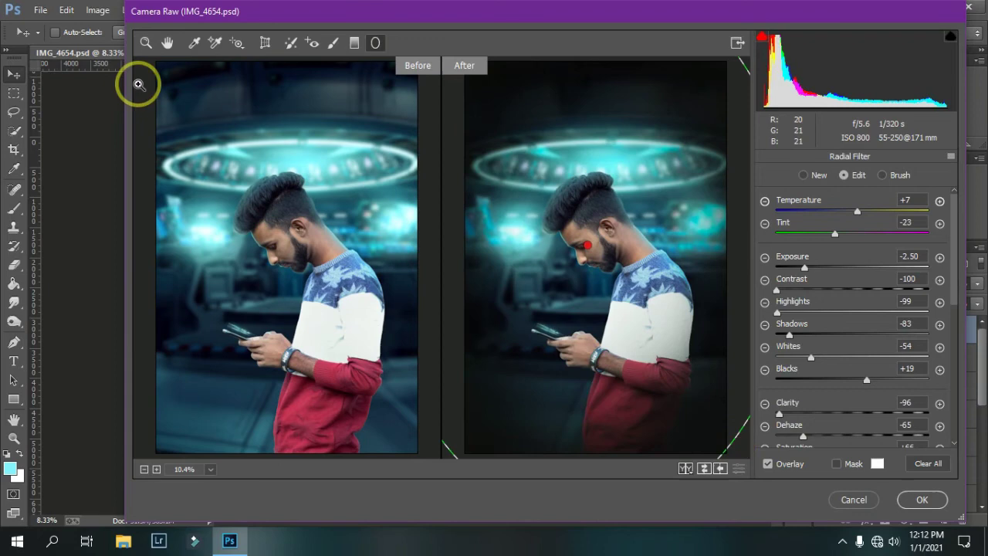
click(147, 44)
- Pull down the tone curve and boost the Blues hue and saturation in HSL
click(829, 158)
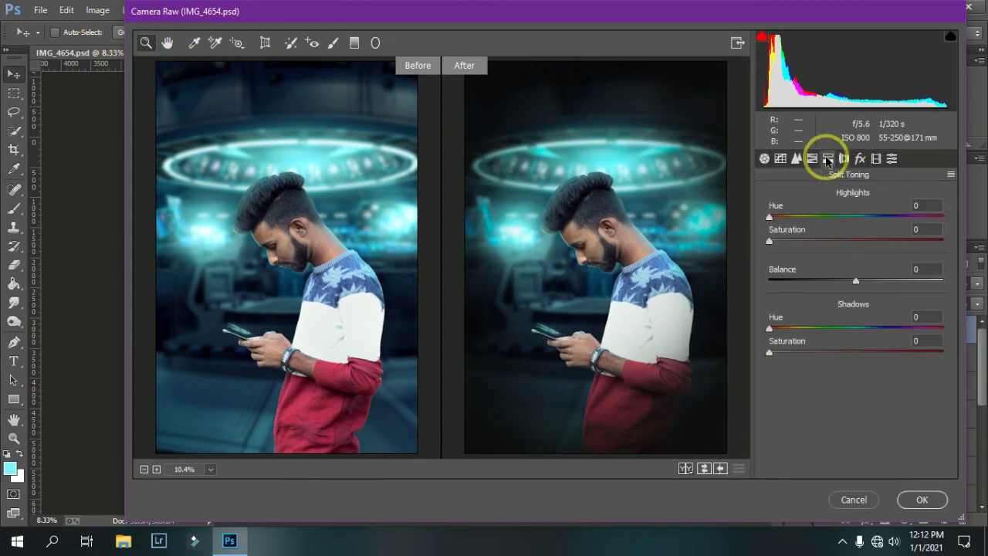
click(780, 159)
drag(820, 423, 810, 424)
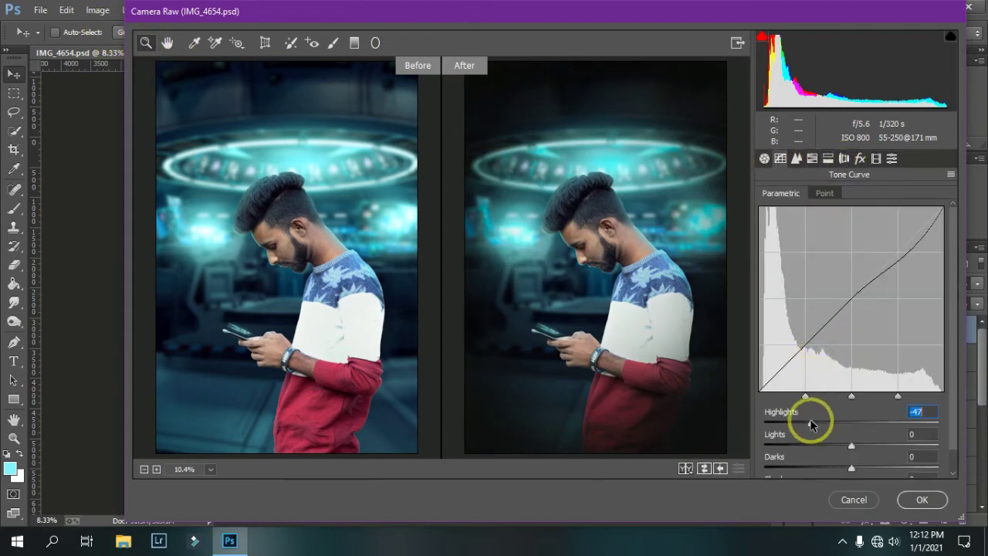
click(764, 159)
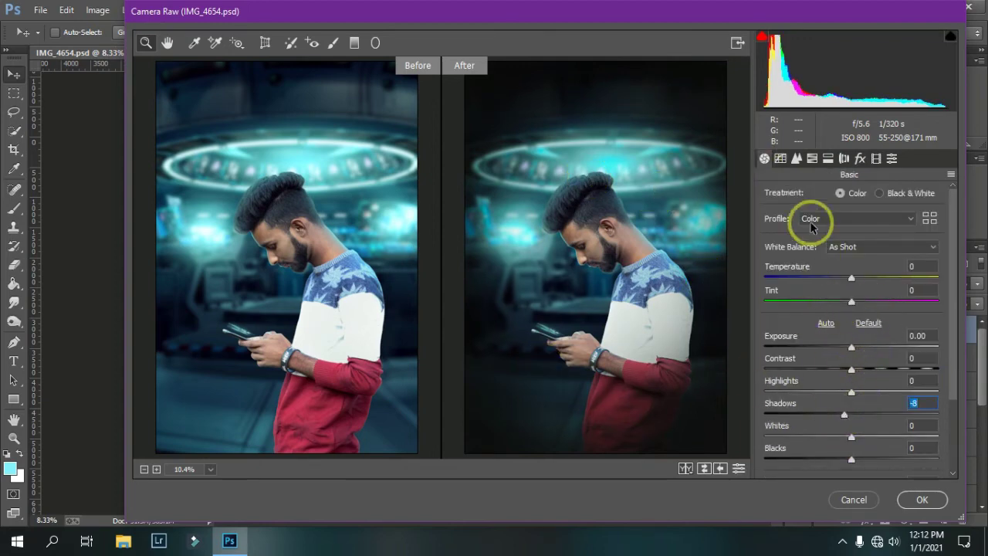
click(796, 158)
click(769, 193)
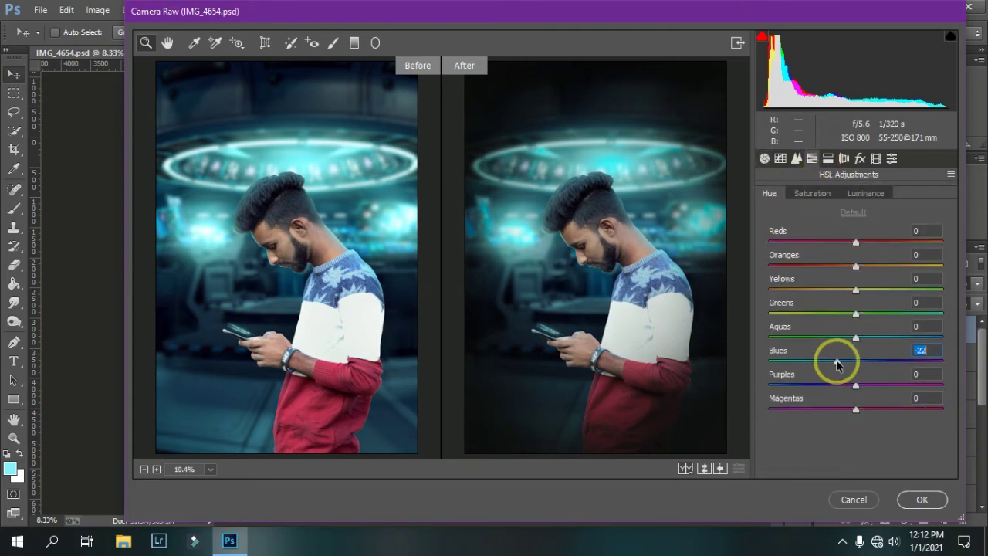
click(812, 193)
drag(856, 359, 886, 363)
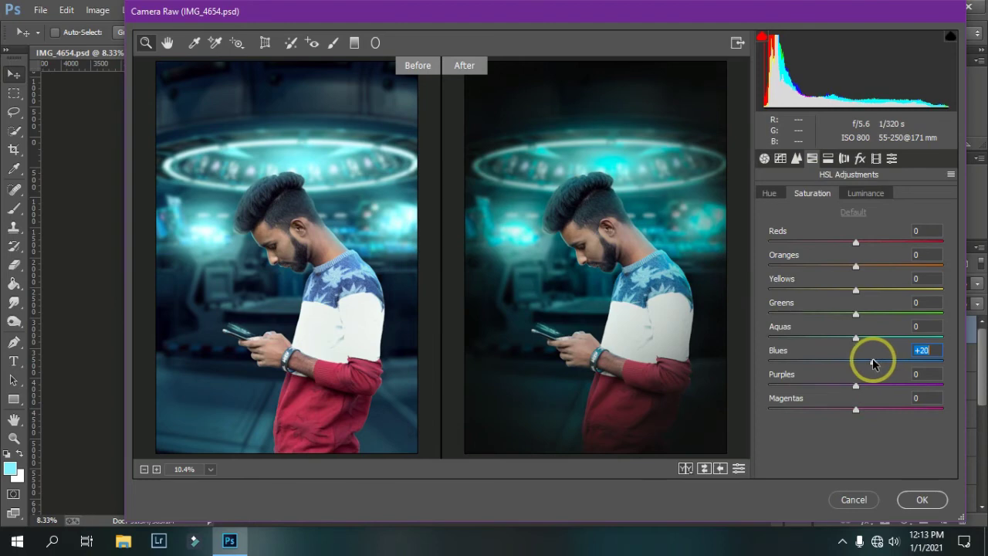
- Set Detail Sharpening Amount to 41 and apply the Camera Raw grade
click(891, 158)
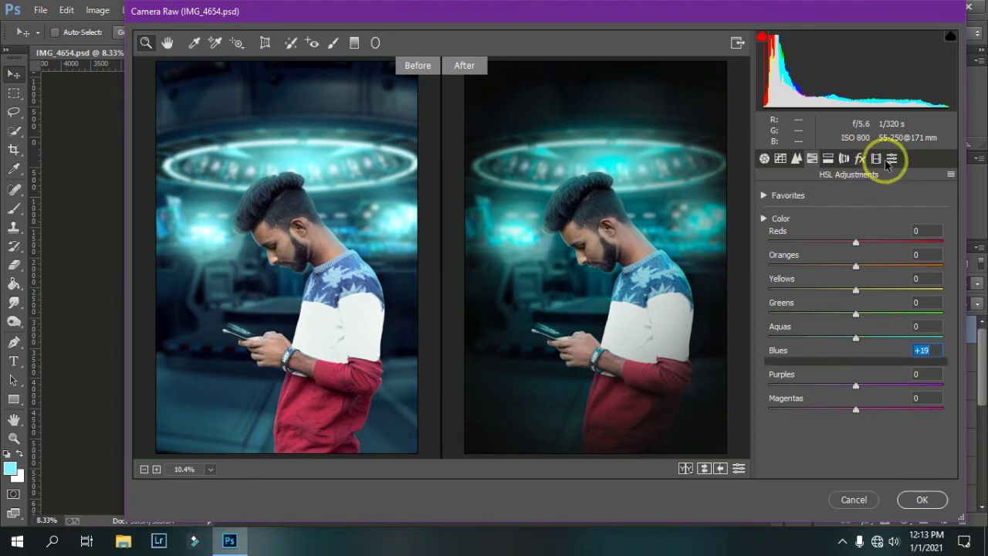
click(877, 158)
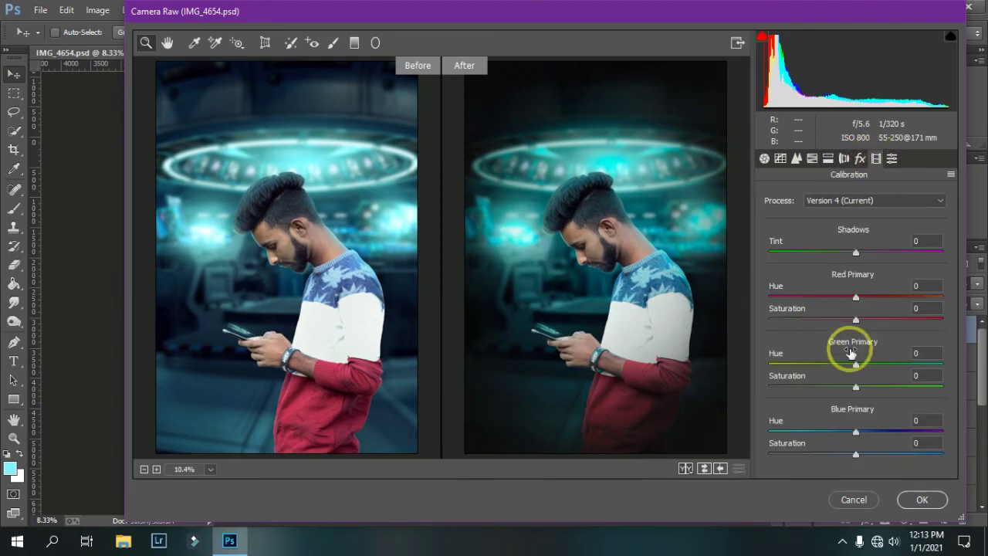
click(845, 159)
click(796, 158)
drag(766, 216, 810, 218)
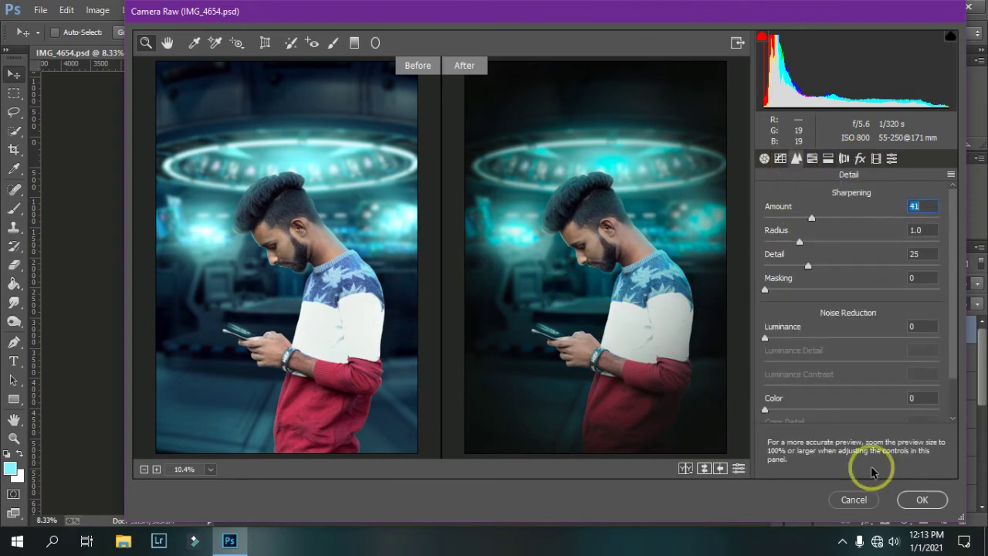
click(923, 501)
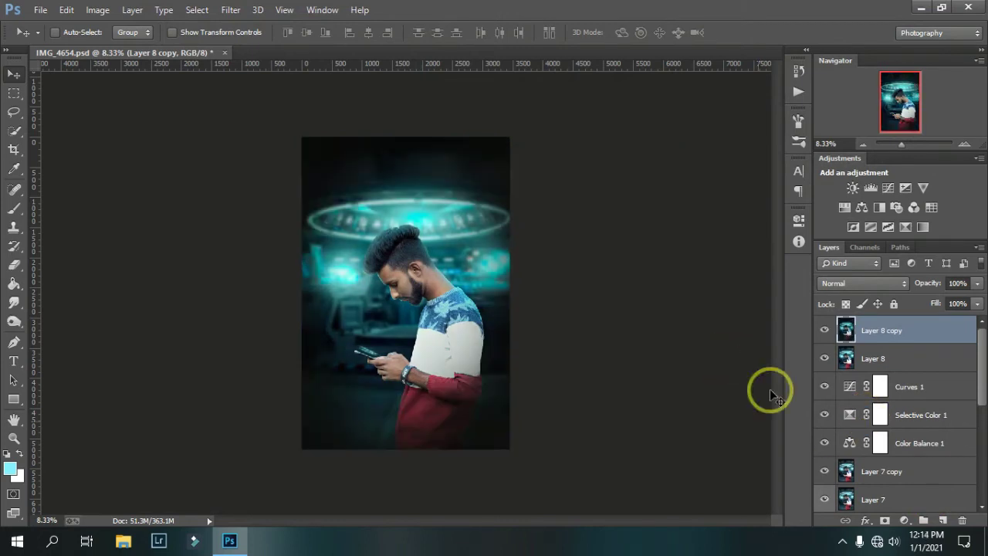
- Compare the graded layer, duplicate it, and zoom in on the man's face
click(824, 330)
click(825, 330)
click(825, 330)
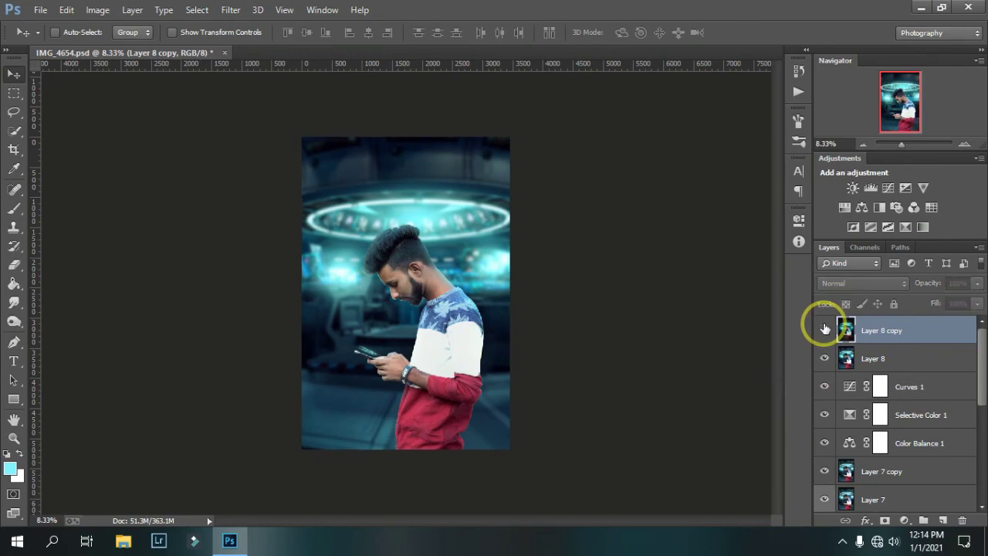
key(ctrl+j)
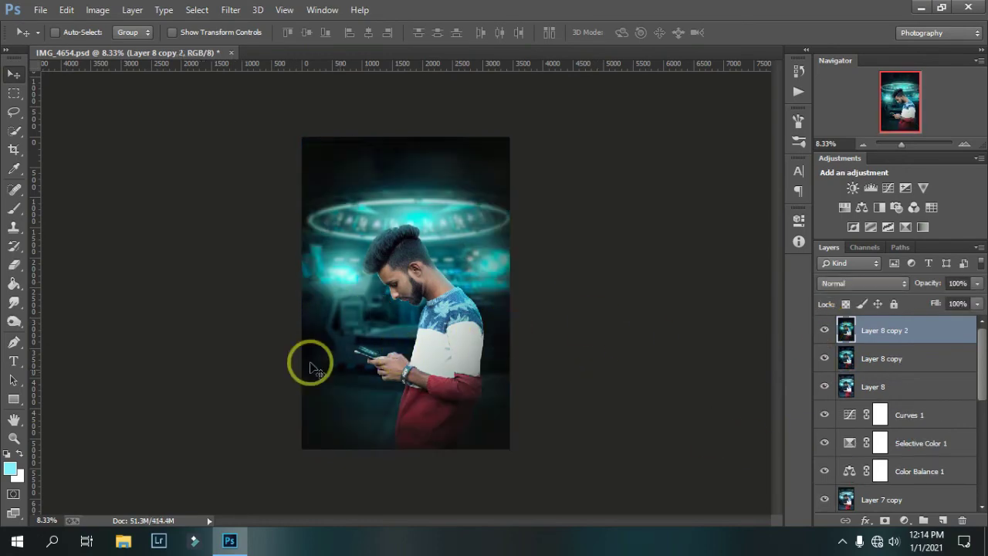
key(ctrl+plus)
key(ctrl+plus)
key(ctrl+plus)
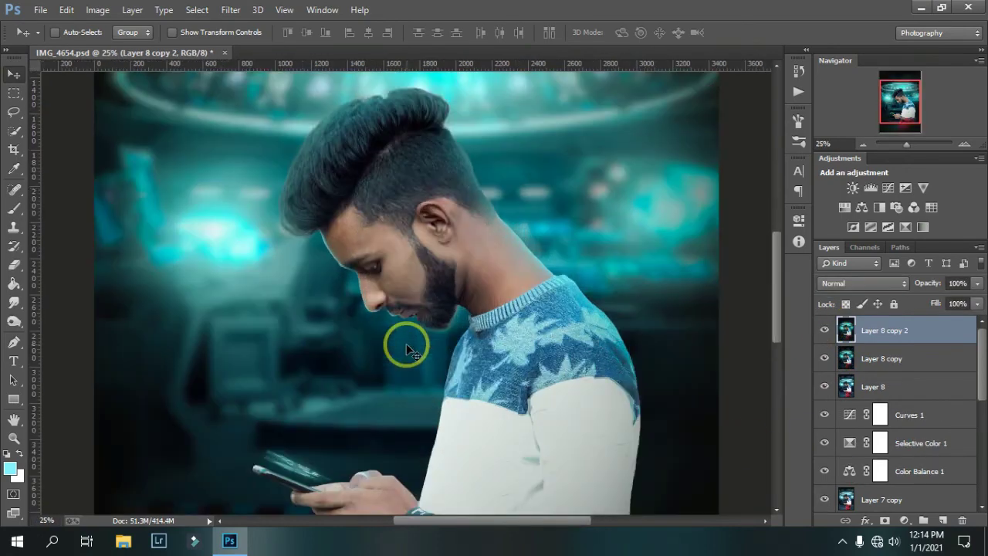
key(ctrl+plus)
key(ctrl+plus)
- Smudge the face and neck skin smooth at 13% strength, brush sizes 100–175
click(14, 303)
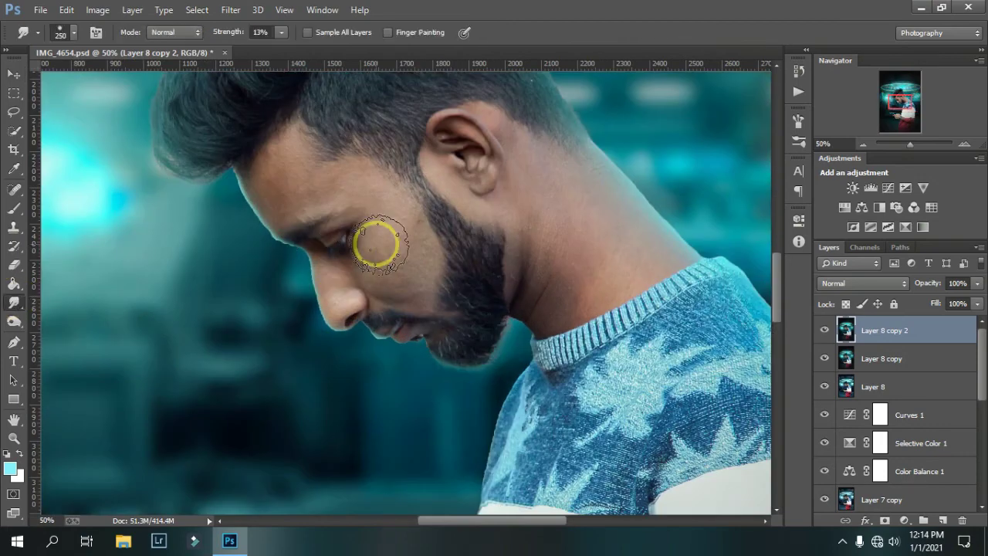
click(260, 32)
key(bracketleft)
key(bracketleft)
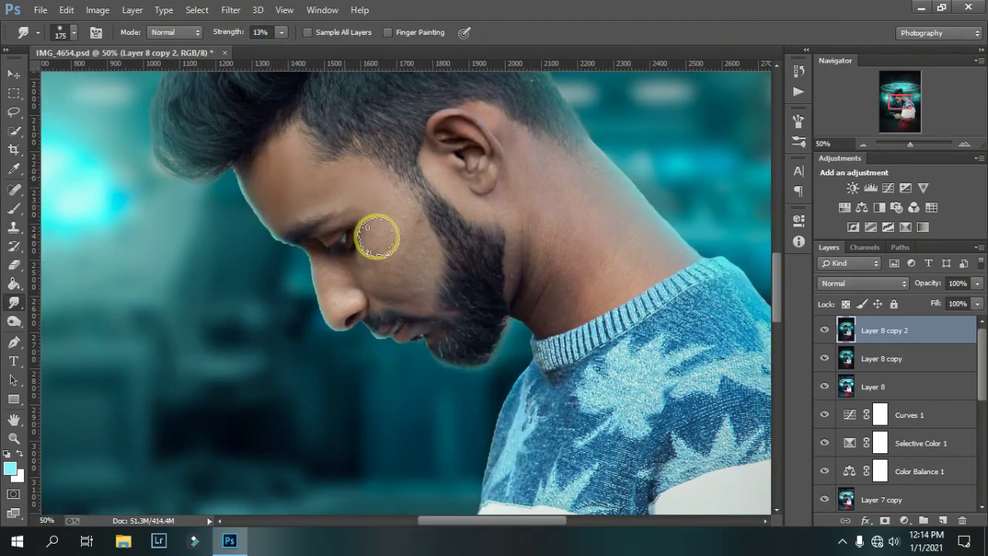
key(bracketleft)
key(bracketleft)
key(bracketleft)
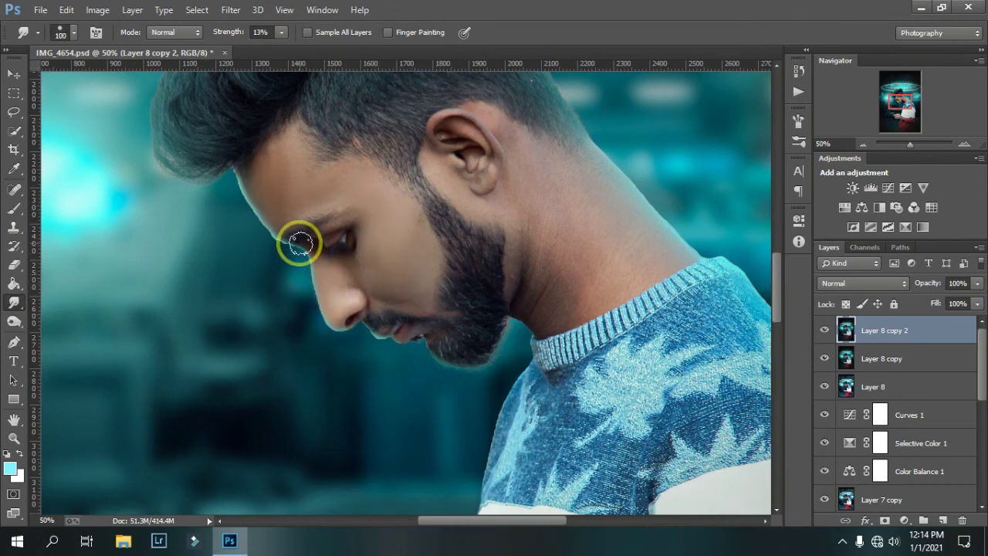
key(bracketright)
key(bracketright)
key(bracketright)
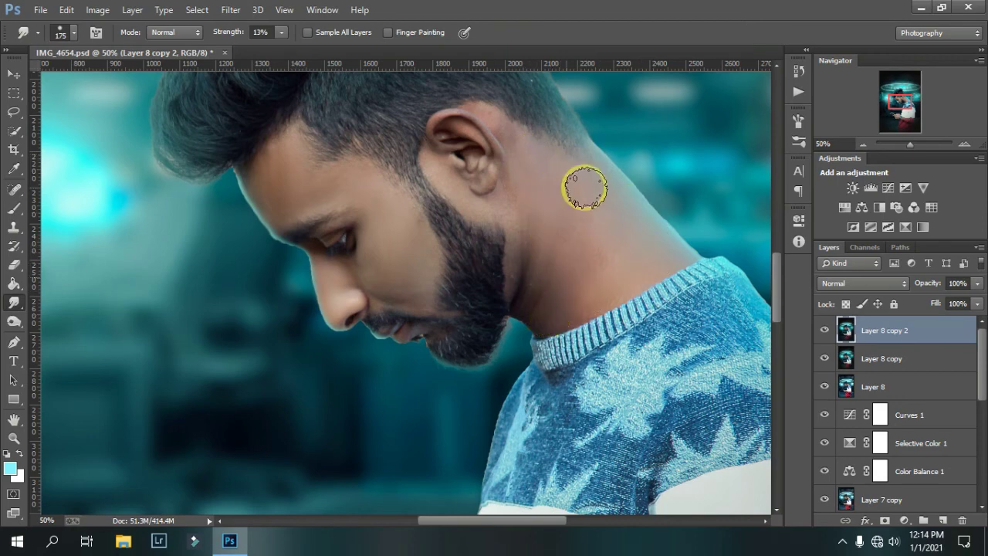
key(bracketleft)
key(bracketleft)
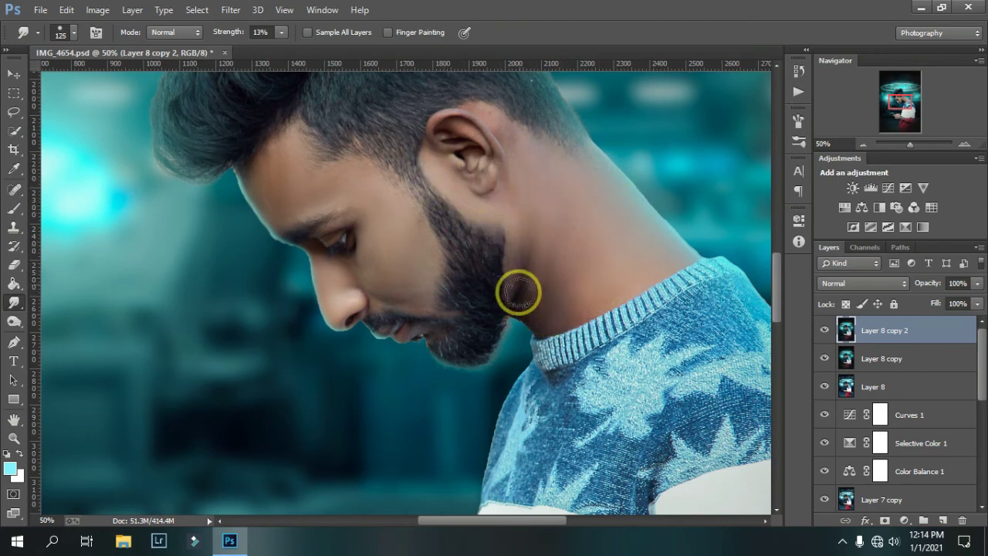
key(ctrl+minus)
key(ctrl+minus)
key(ctrl+minus)
key(ctrl+minus)
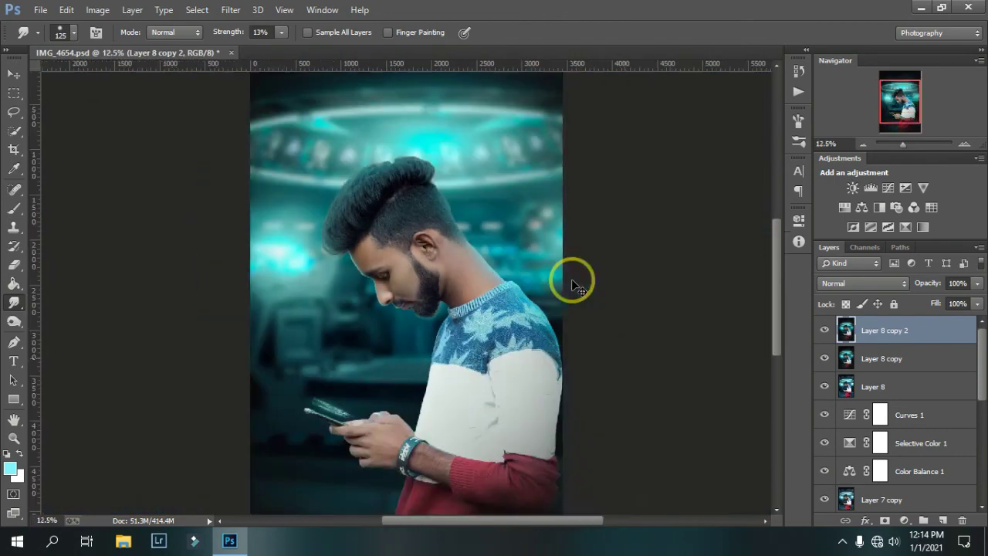
key(ctrl+minus)
- Duplicate the retouched layer and add a Moonlight.3DL Color Lookup adjustment
key(ctrl+j)
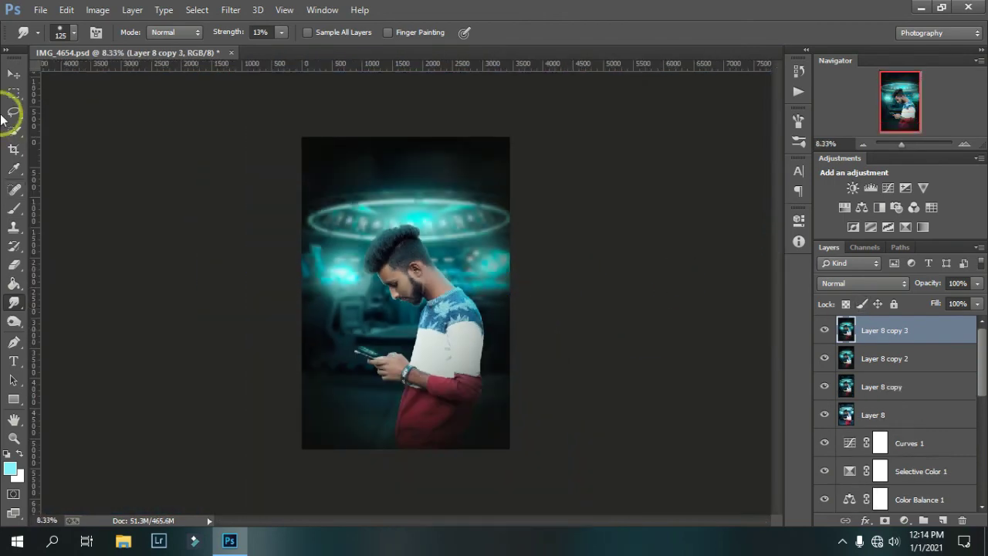
click(14, 74)
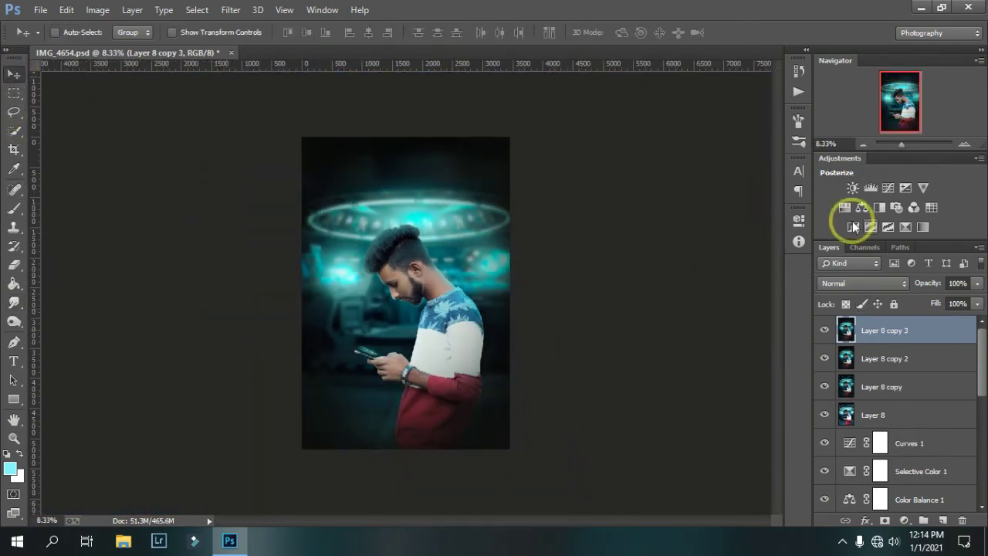
click(931, 207)
click(694, 222)
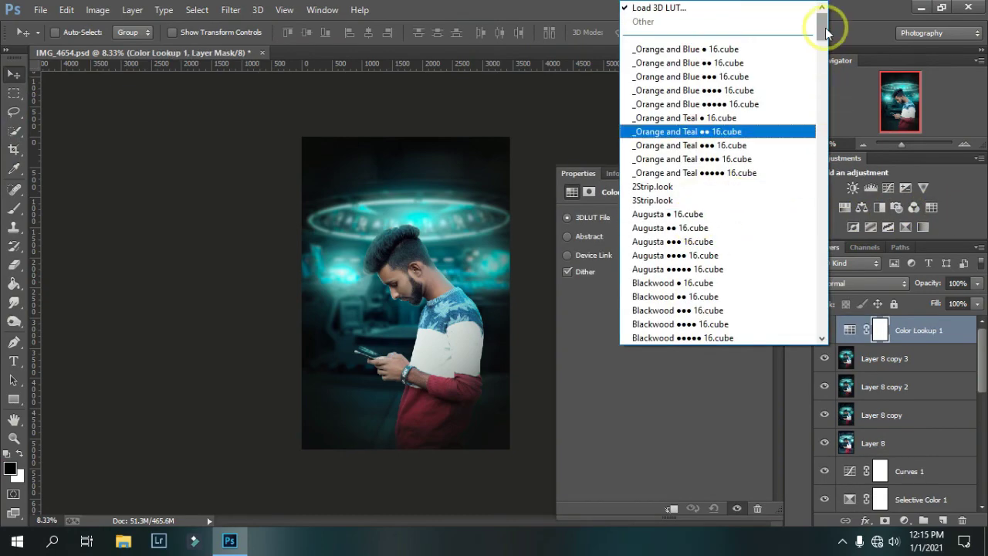
drag(820, 22, 821, 190)
click(734, 110)
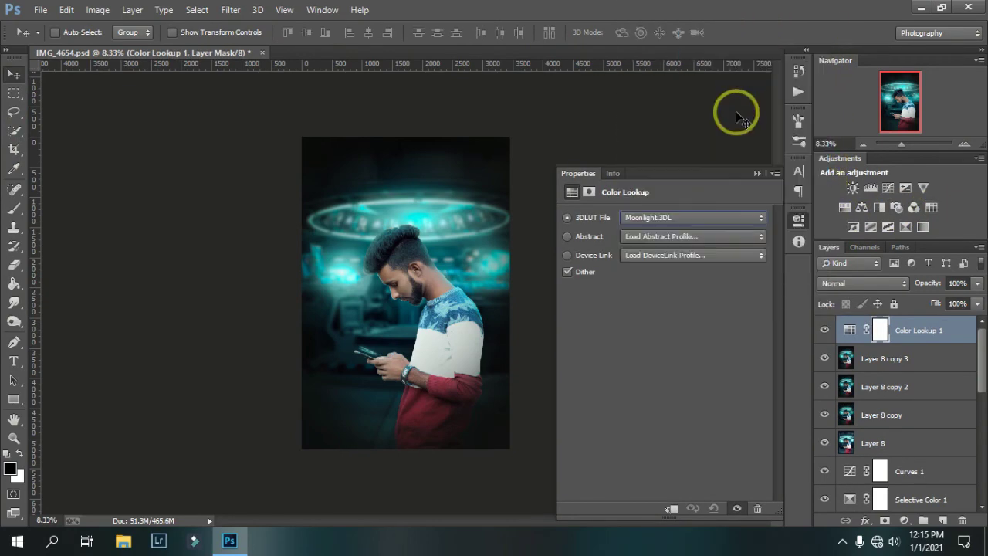
- Set the Color Lookup layer to 21% opacity and 73% fill
click(757, 178)
drag(930, 283, 879, 287)
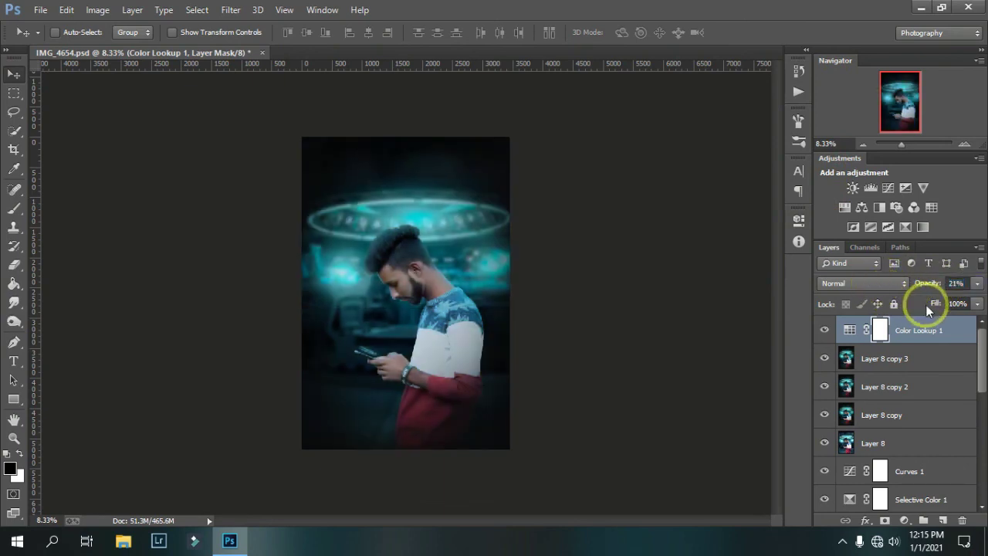
drag(927, 308, 916, 307)
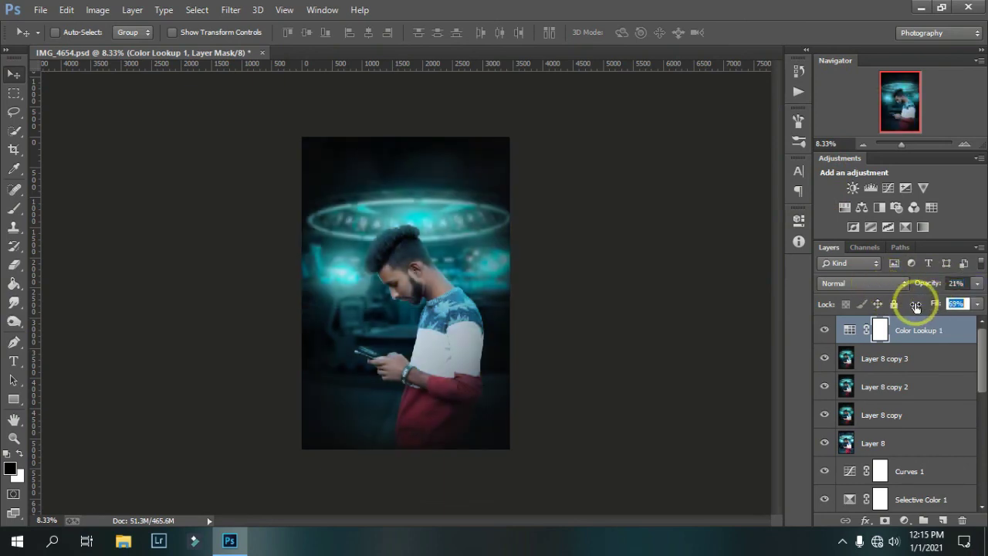
click(825, 329)
click(798, 219)
- Make the Photo Filter Cyan at 18% density and flatten the image into Background
click(695, 218)
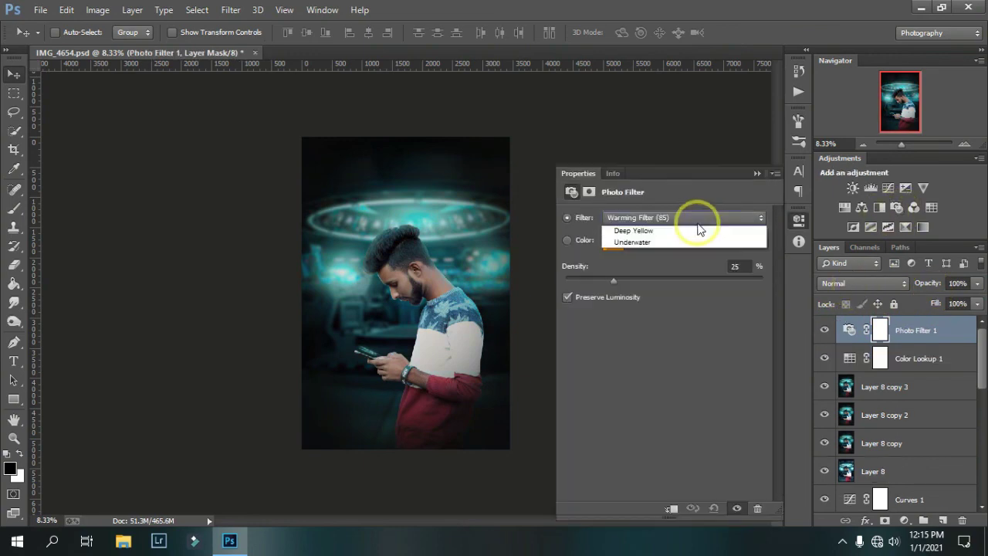
click(676, 346)
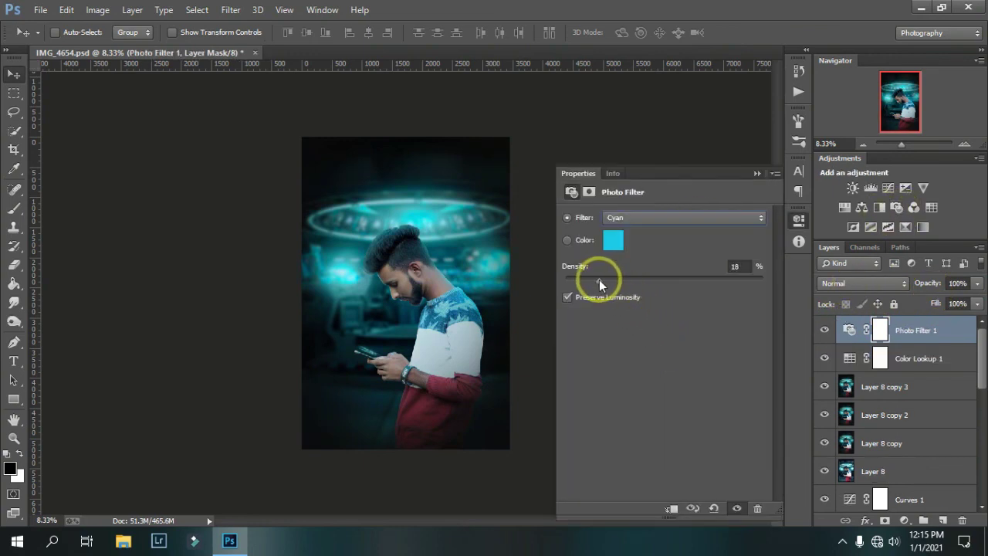
click(833, 334)
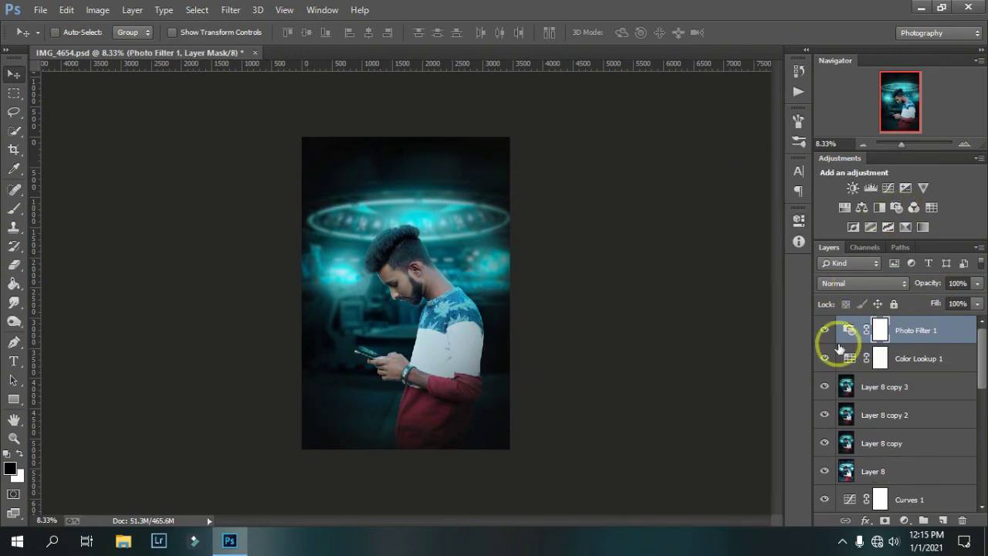
right_click(934, 332)
click(699, 444)
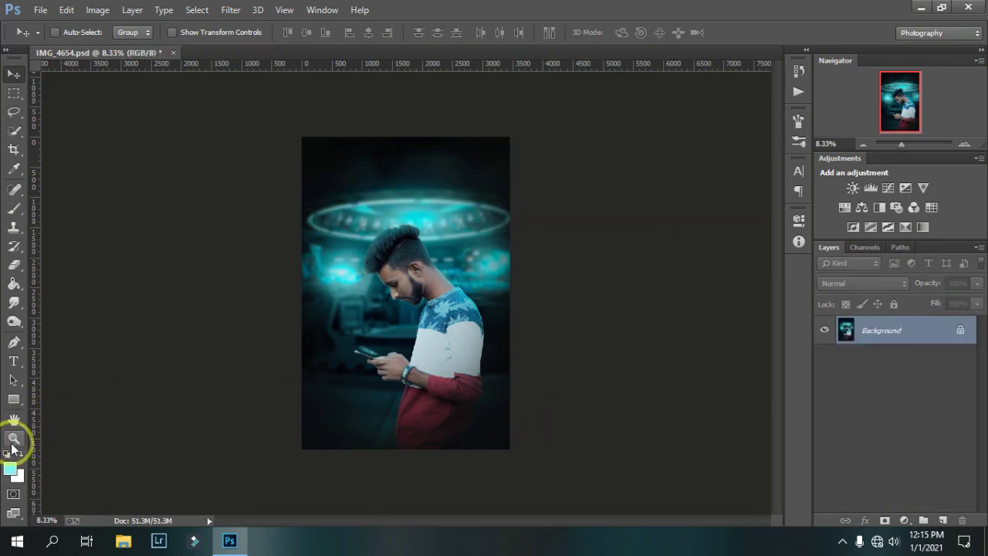
- Use Fit Screen to view the whole flattened cyan-graded composite
click(398, 33)
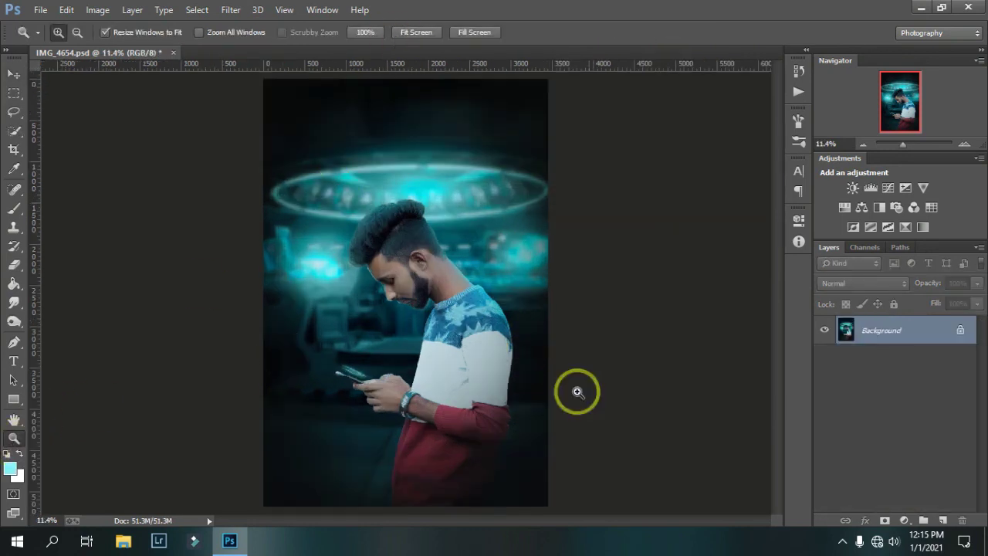